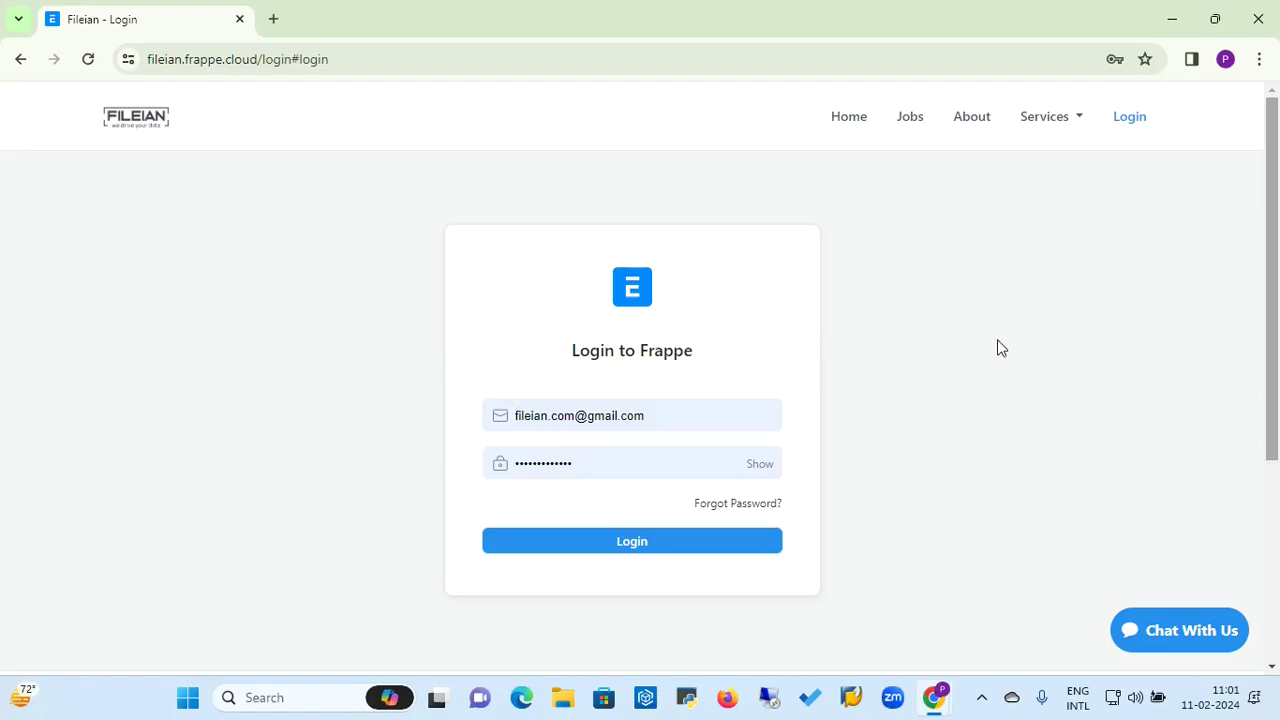
Log in with the prefilled credentials and look through the Home workspace's reports, masters and module list.
left_click(623, 543)
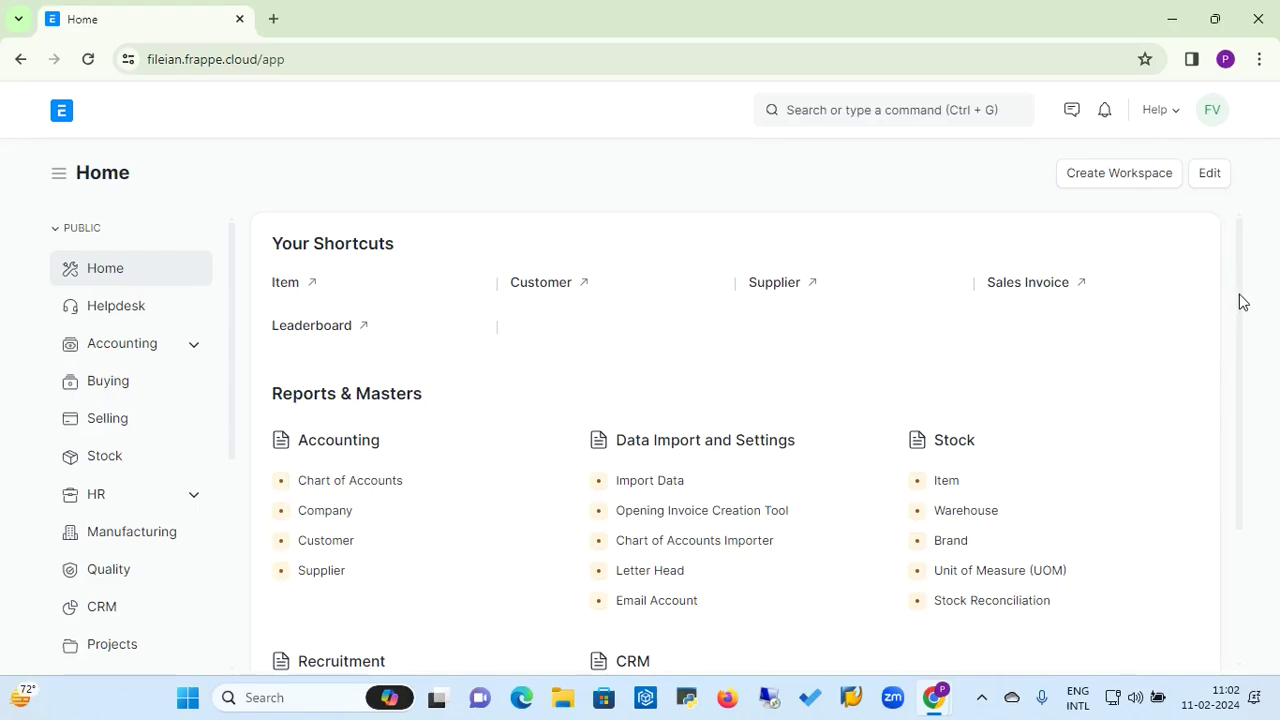
left_click_drag(1243, 302, 1243, 386)
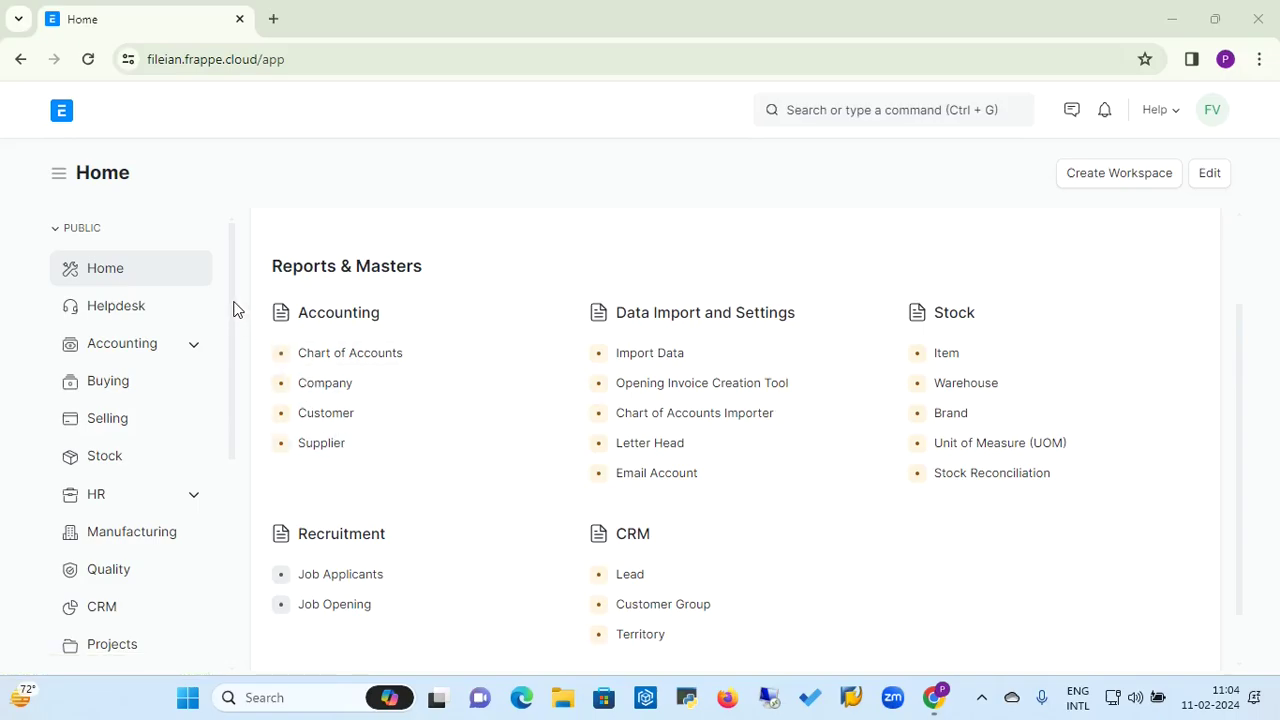
scroll(233, 310, "down", 1)
scroll(231, 323, "up", 1)
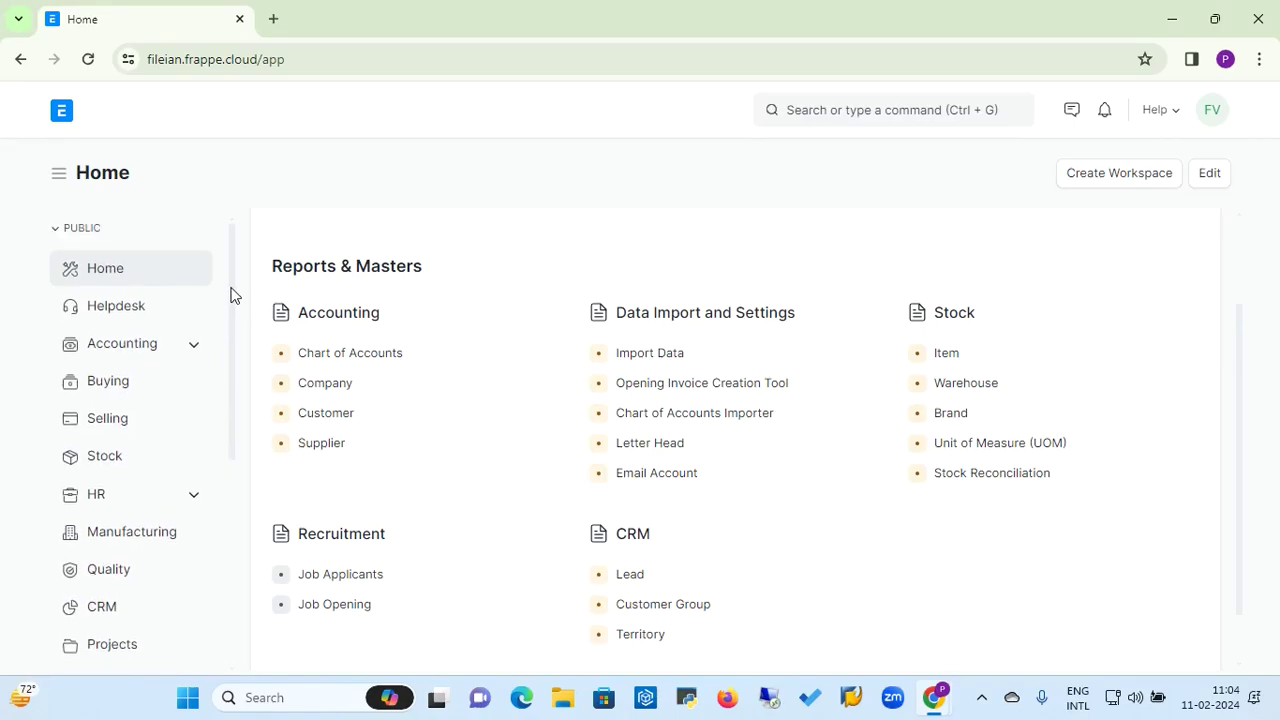
scroll(222, 320, "down", 1)
scroll(231, 306, "up", 1)
left_click_drag(233, 444, 228, 654)
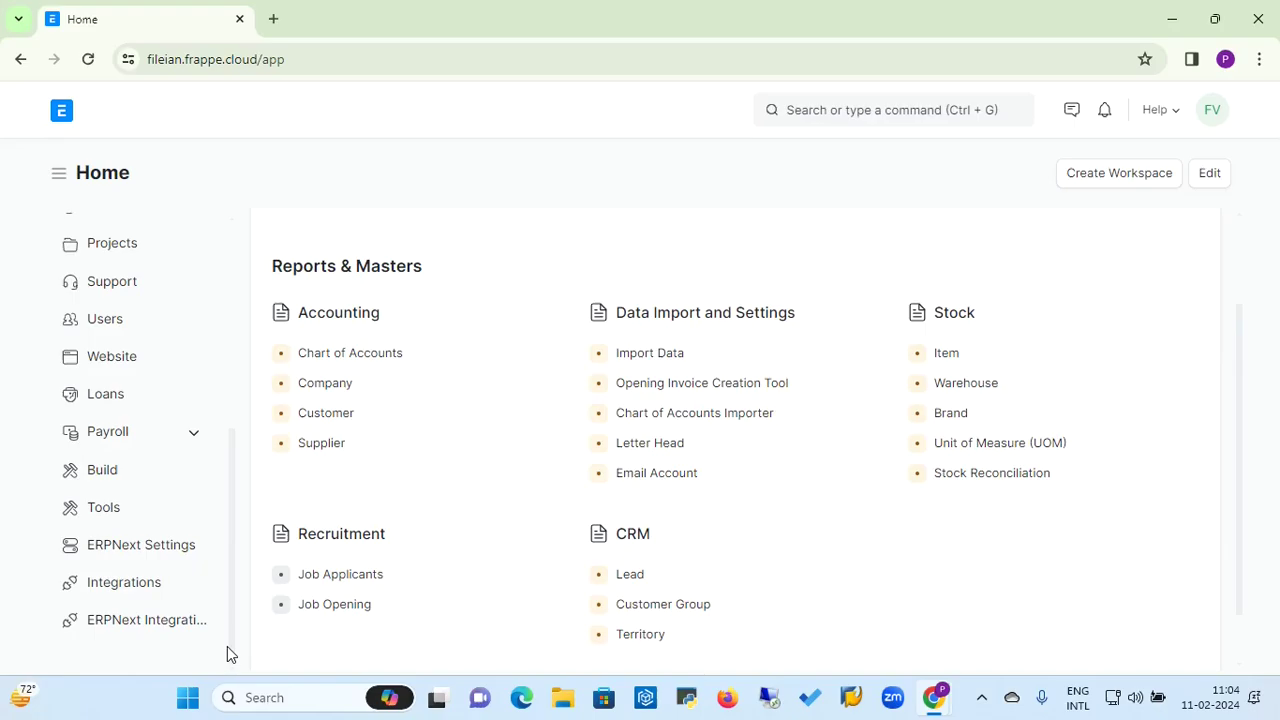
left_click_drag(227, 646, 226, 384)
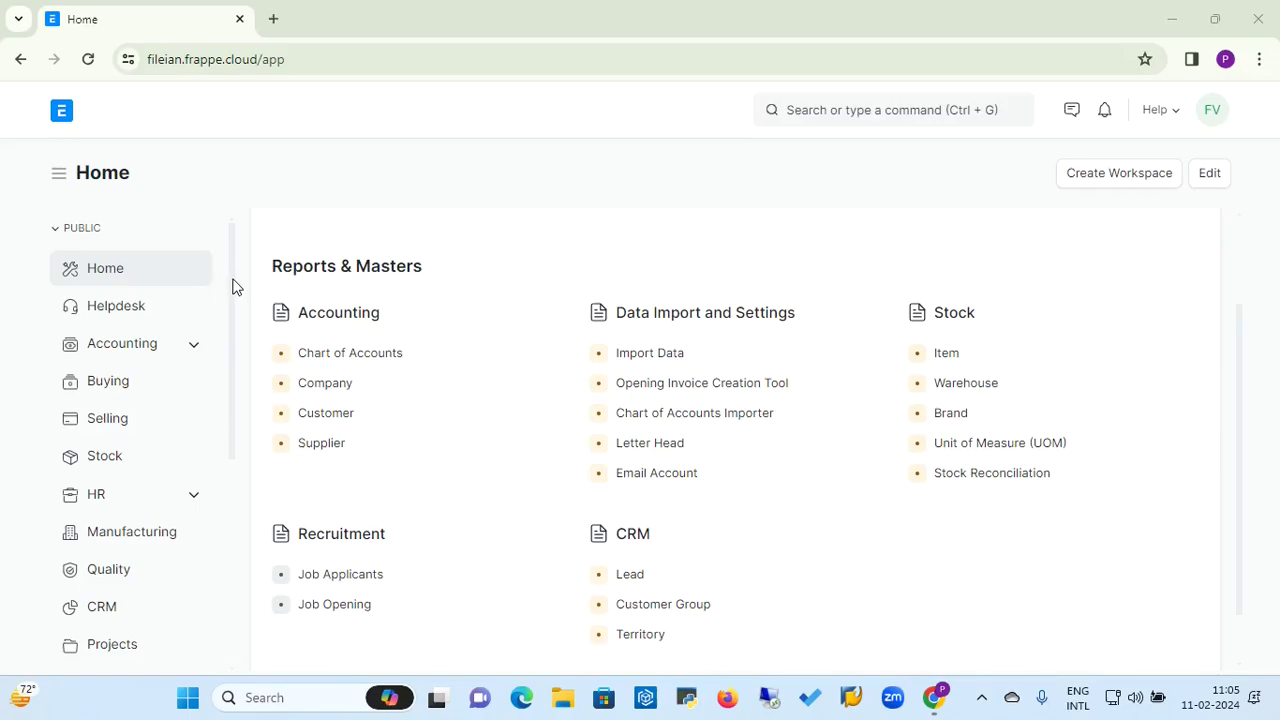
Open the Dropbox Settings from the ERPNext Integrations workspace.
left_click_drag(235, 286, 251, 523)
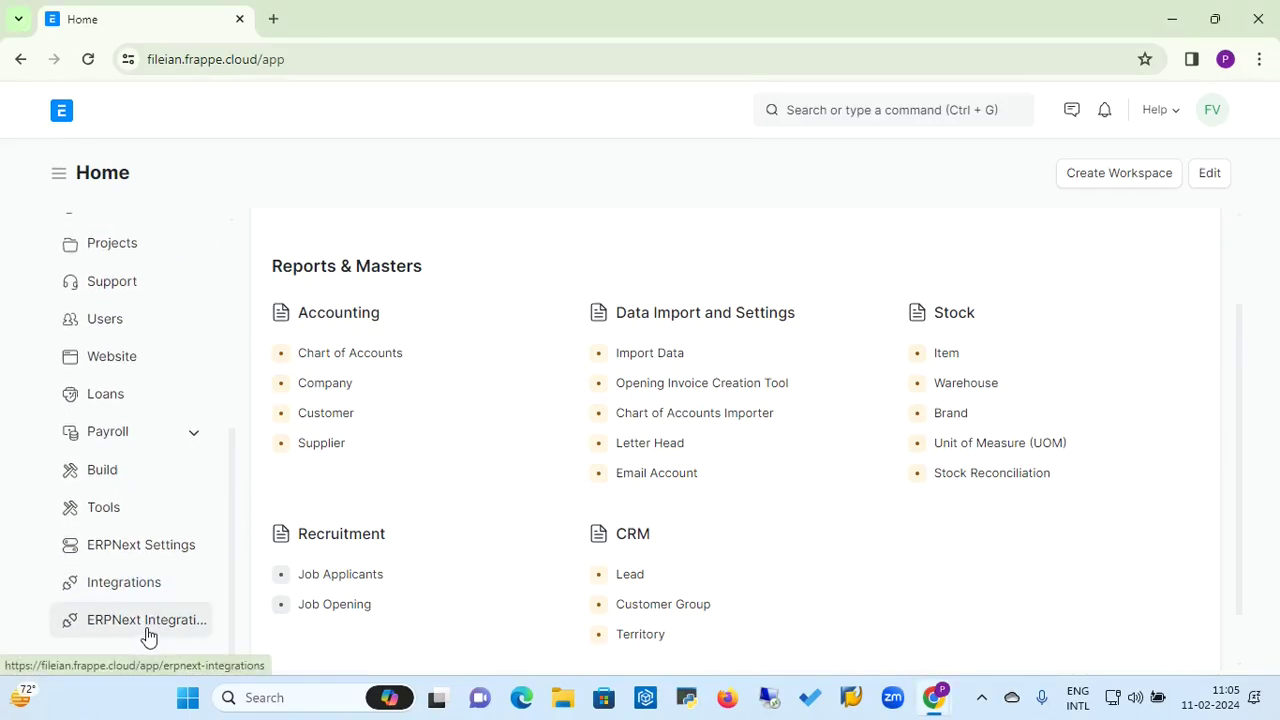
left_click(148, 638)
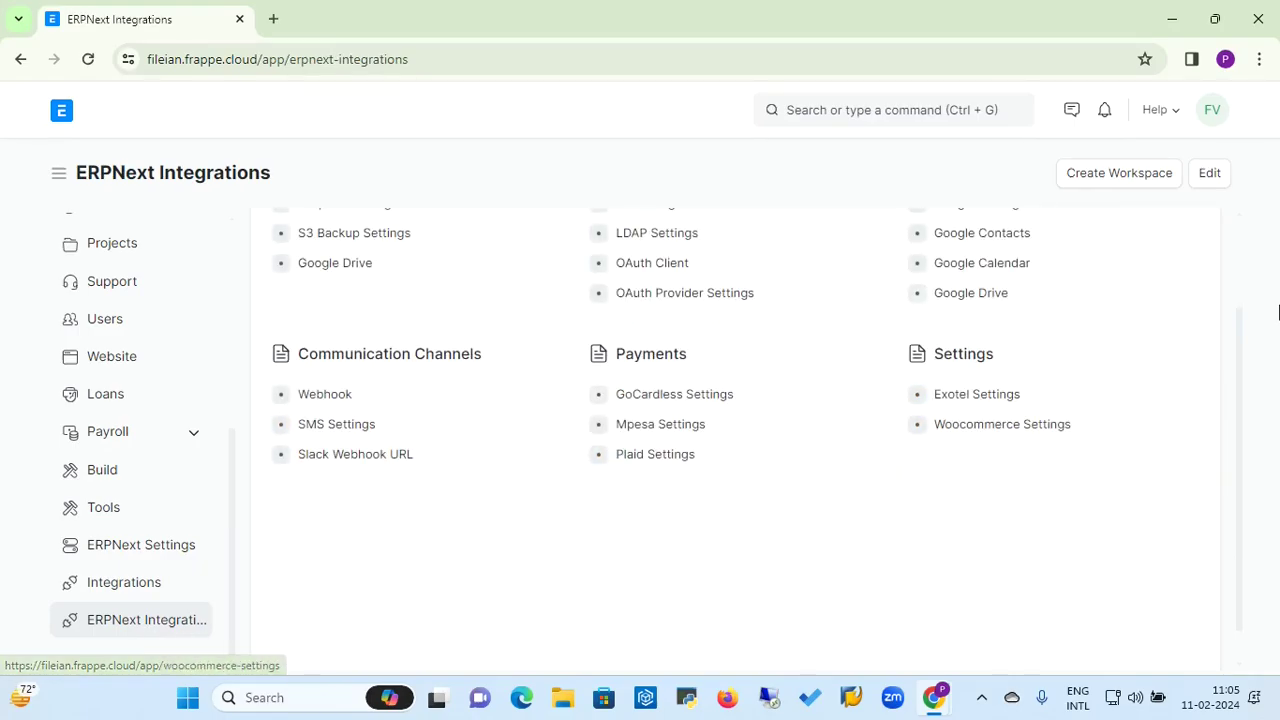
left_click(1242, 235)
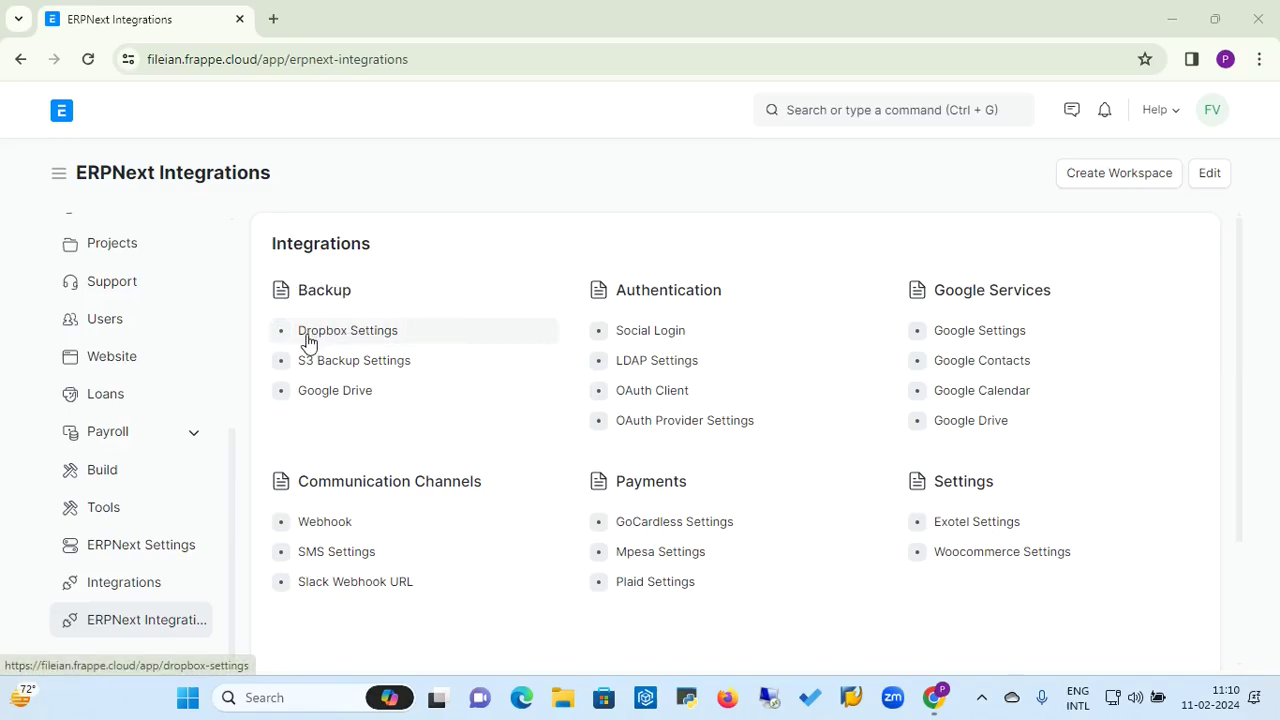
left_click(365, 339)
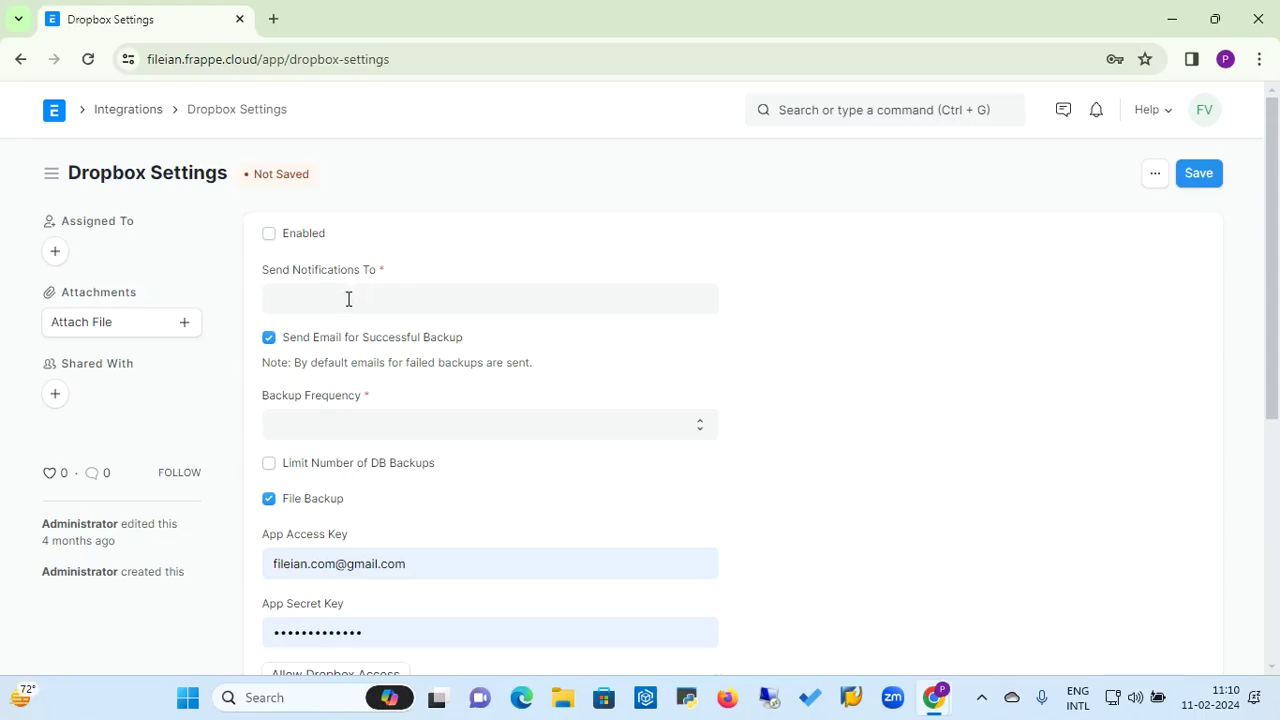
Examine the Dropbox notification recipient field, the backup frequency choices, and the access key and authorization options.
left_click(348, 302)
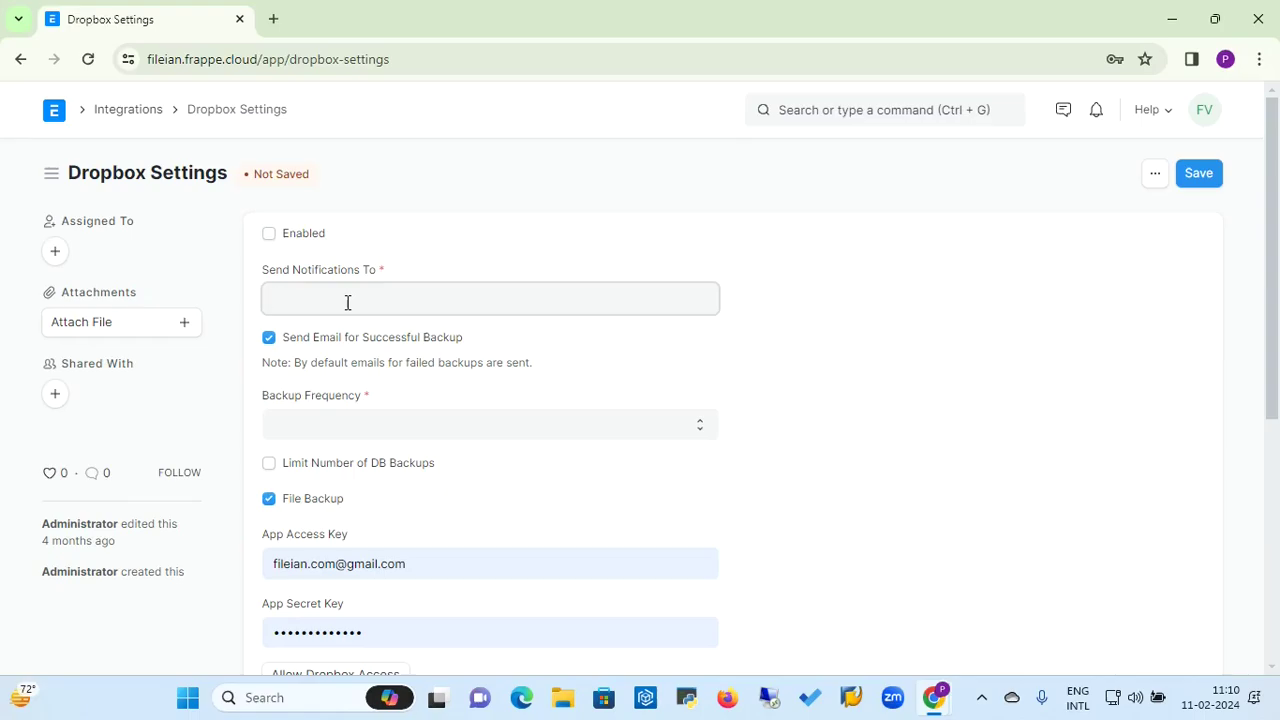
type("ju")
key("BackSpace")
left_click(320, 288)
left_click(566, 442)
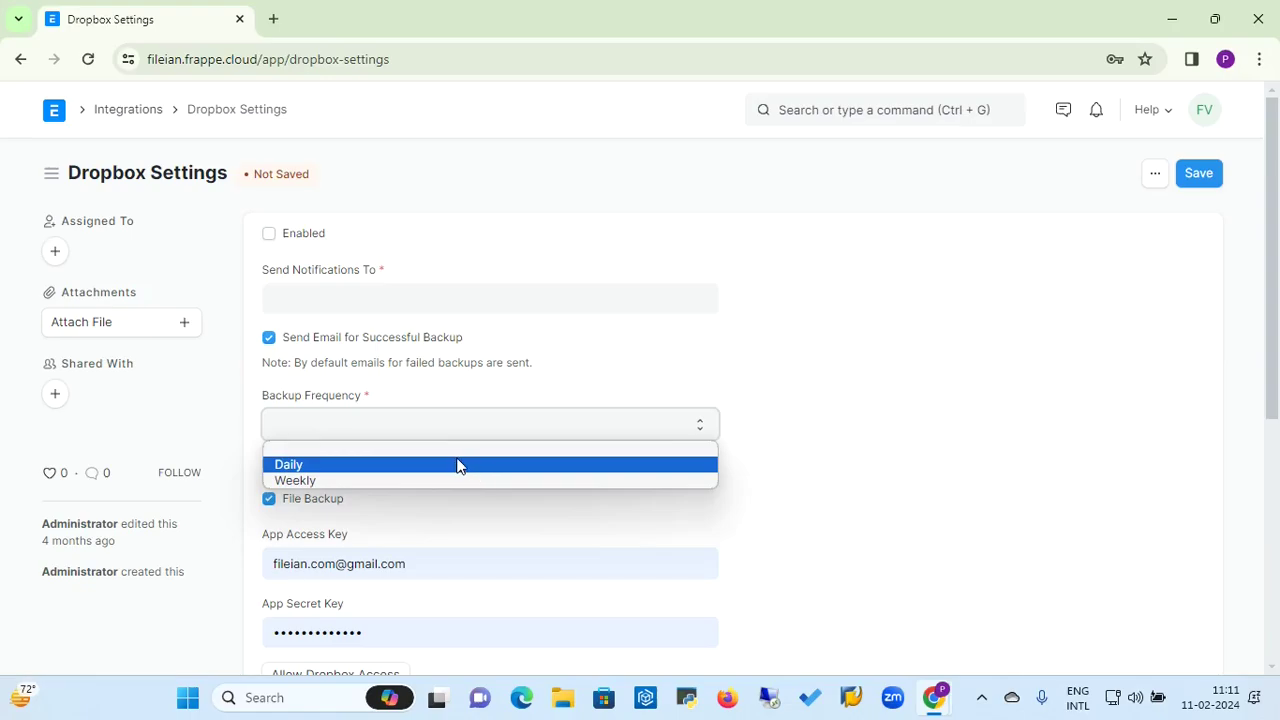
left_click(363, 294)
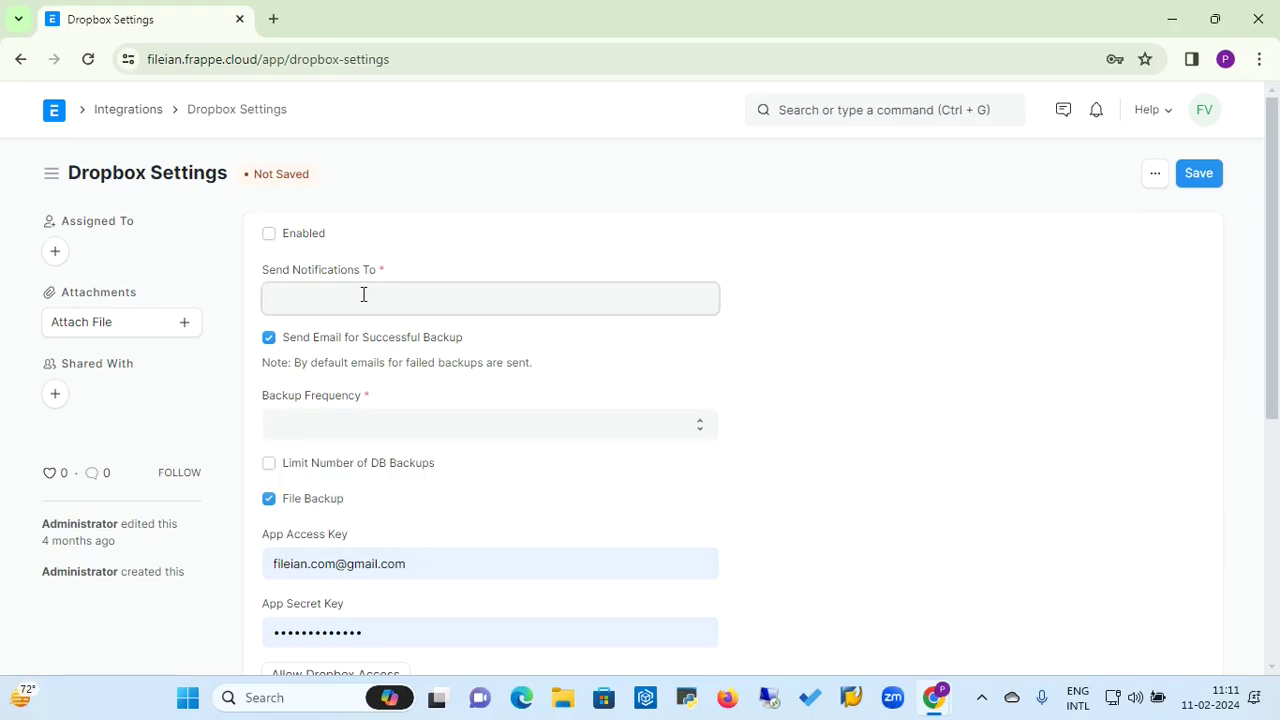
left_click(385, 423)
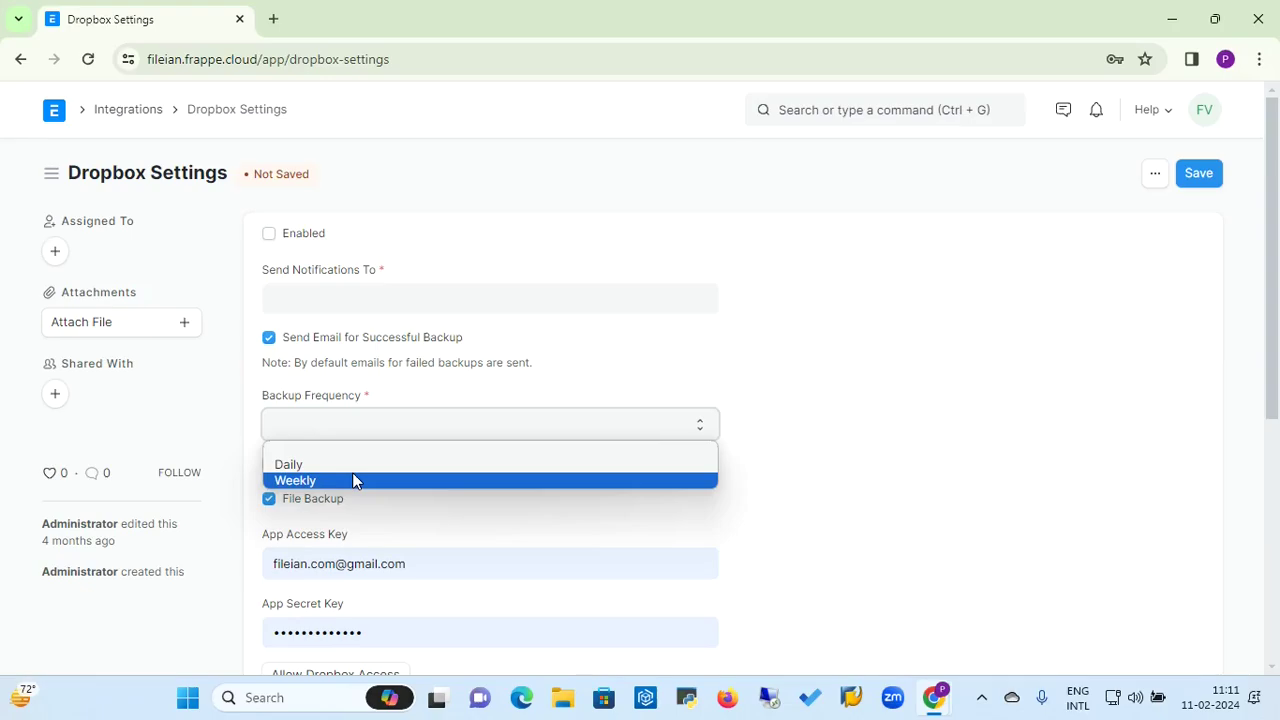
left_click(768, 477)
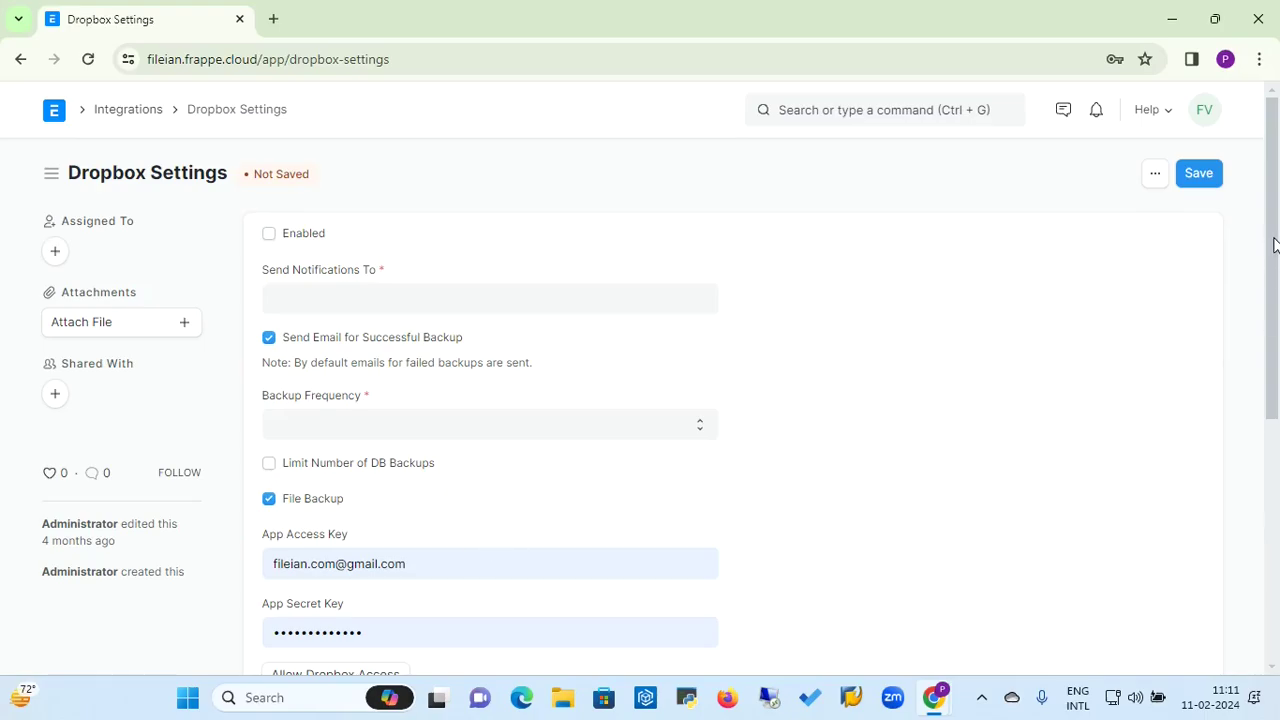
scroll(1273, 245, "down", 1)
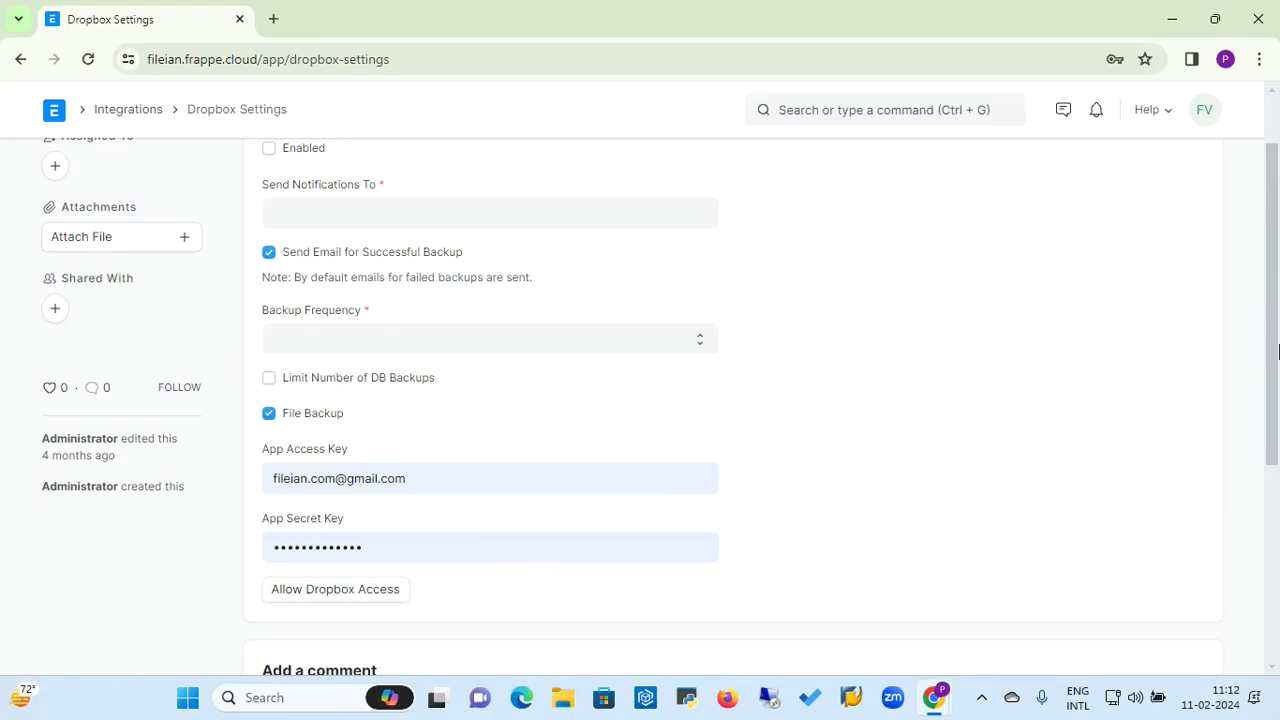
scroll(1278, 350, "down", 3)
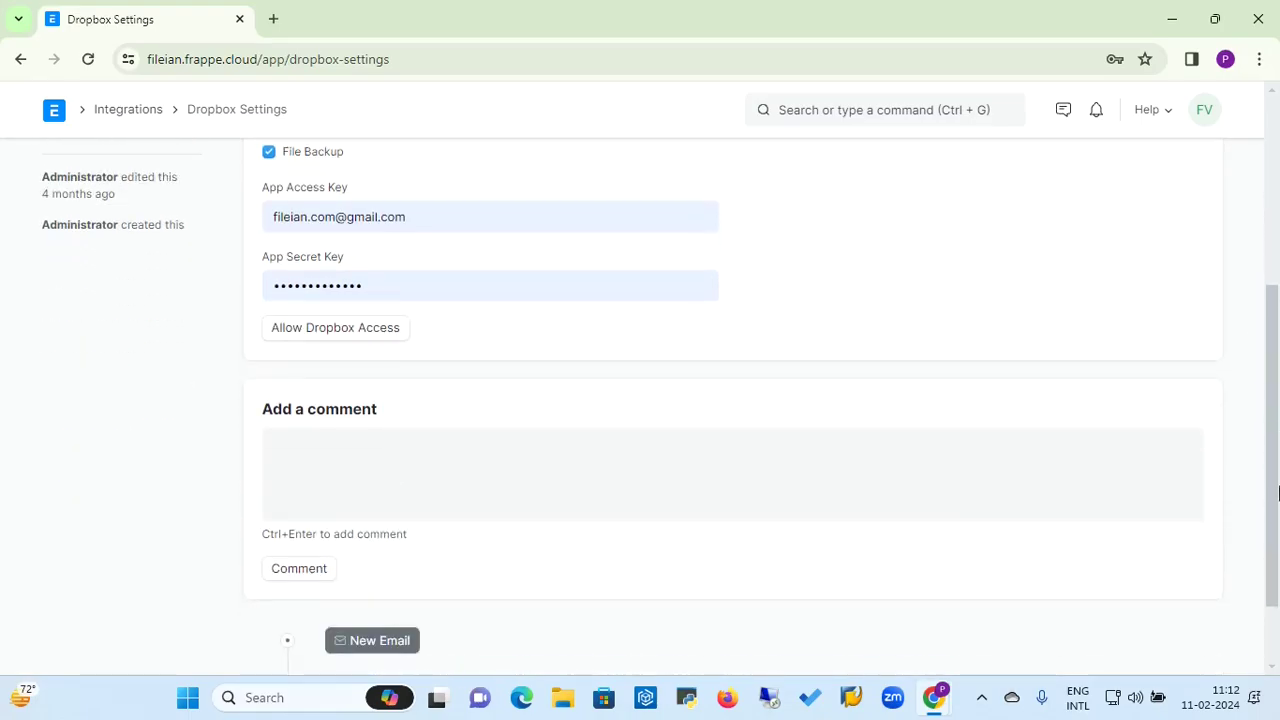
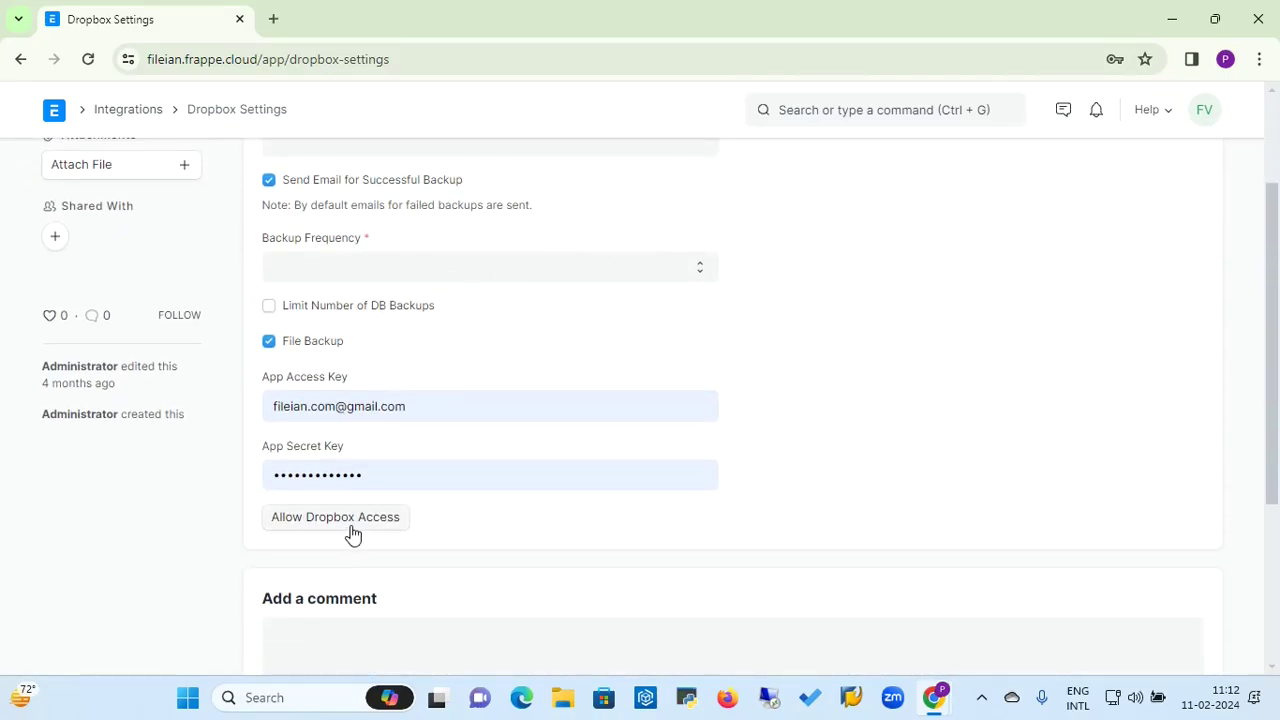
Set the Dropbox backup frequency to Daily and try to allow Dropbox access.
left_click(547, 279)
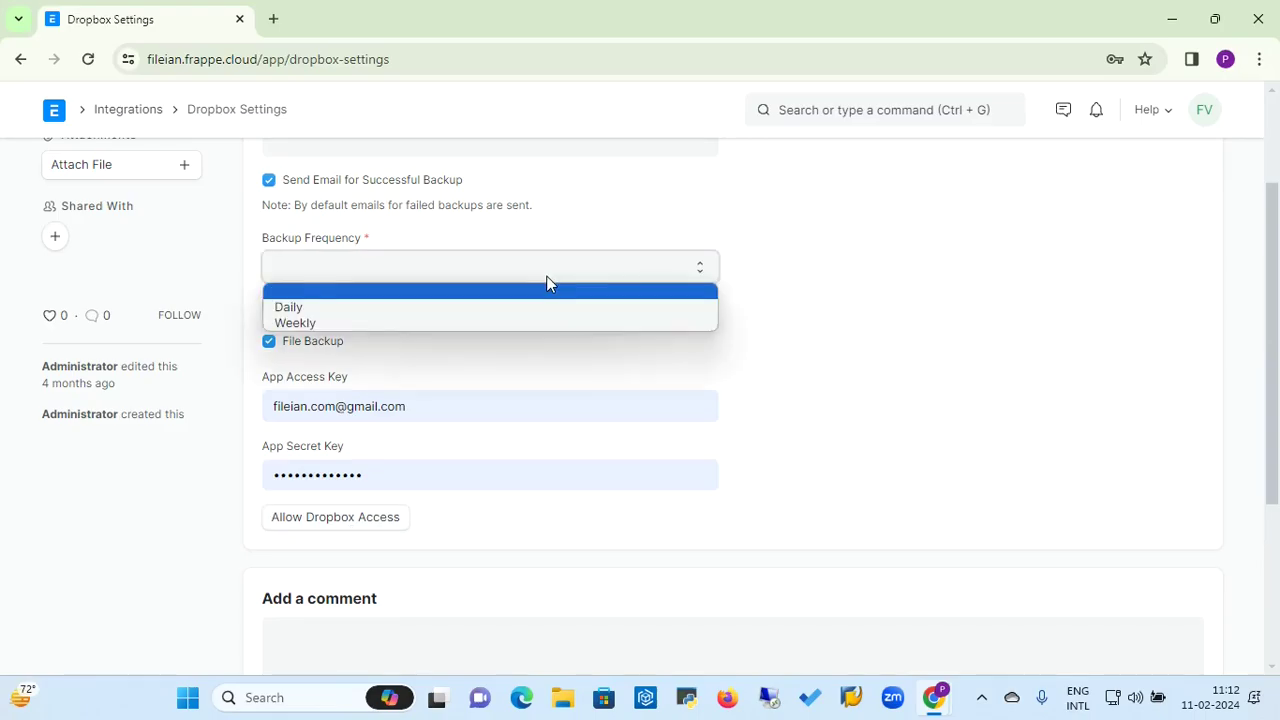
left_click(446, 309)
left_click(363, 520)
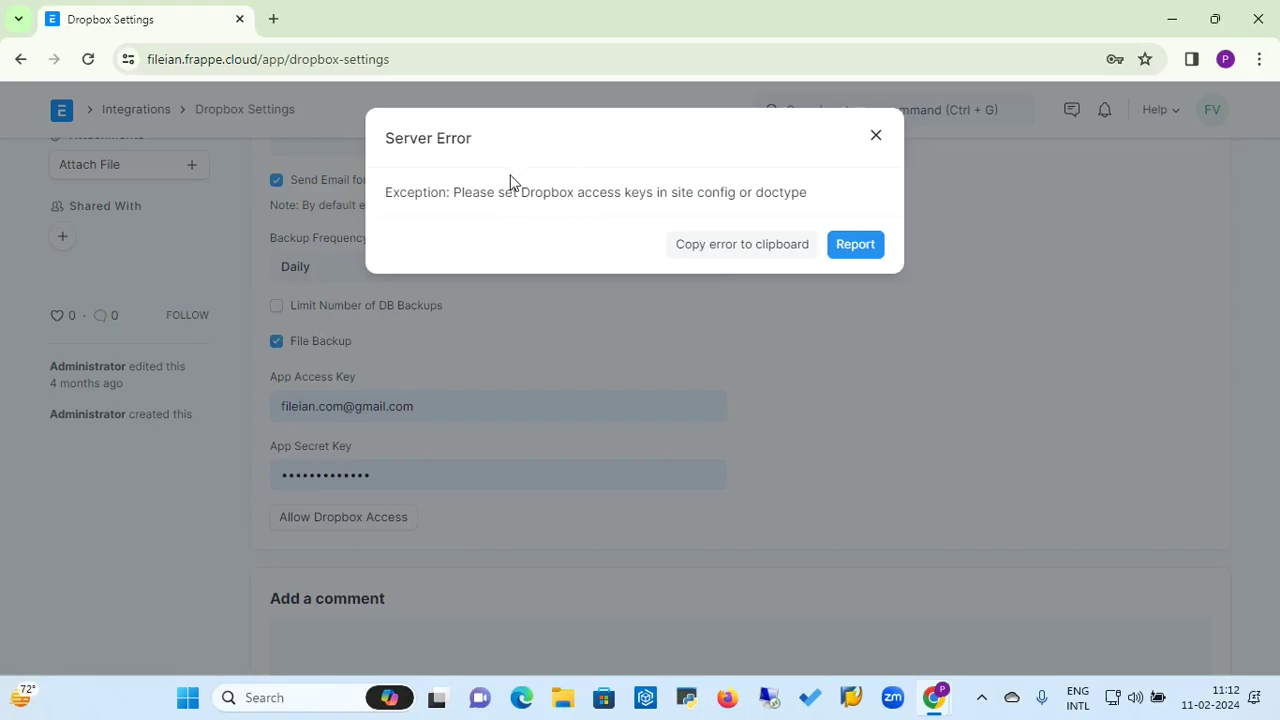
left_click(876, 139)
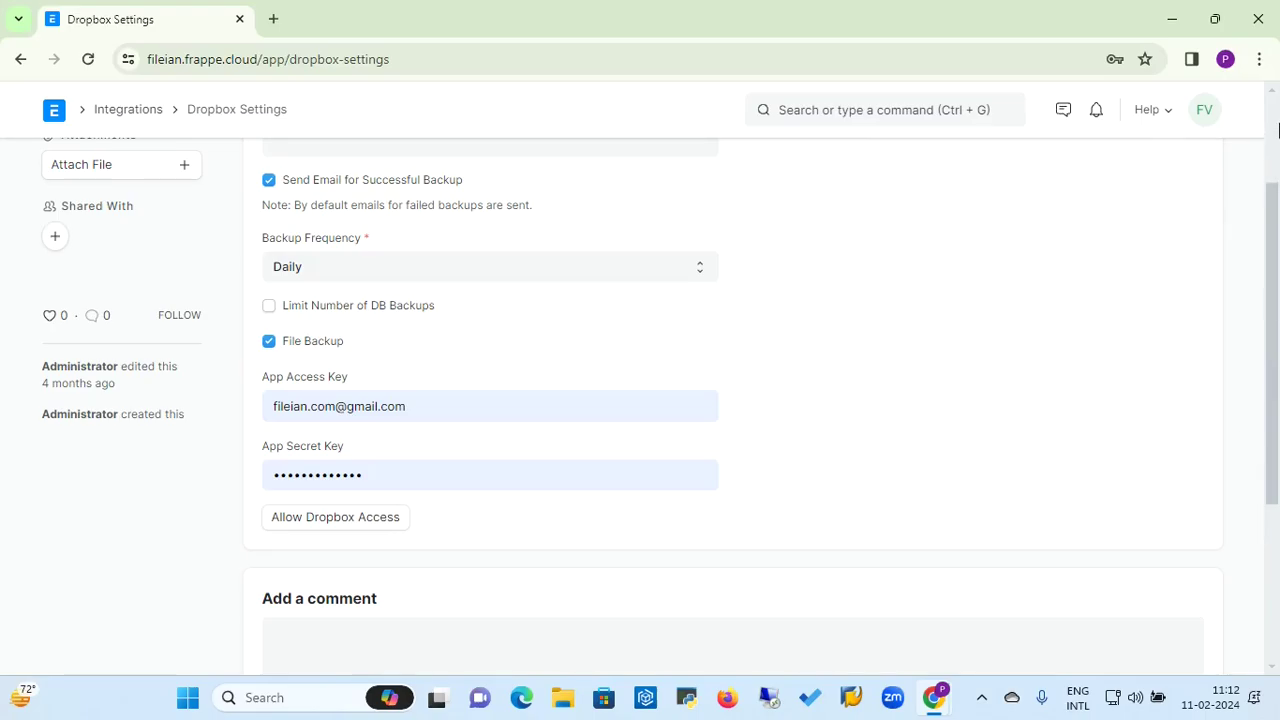
Return to the Integrations workspace and view the S3 Backup Settings.
scroll(1277, 128, "up", 3)
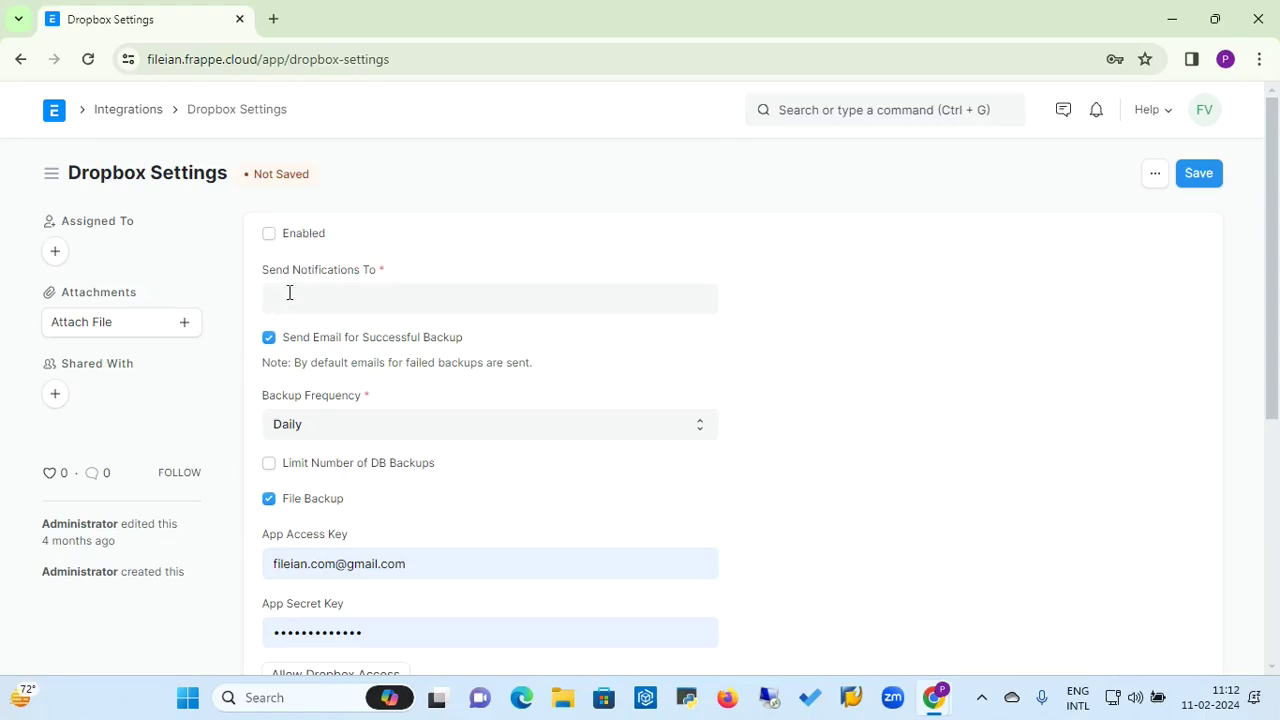
left_click(130, 109)
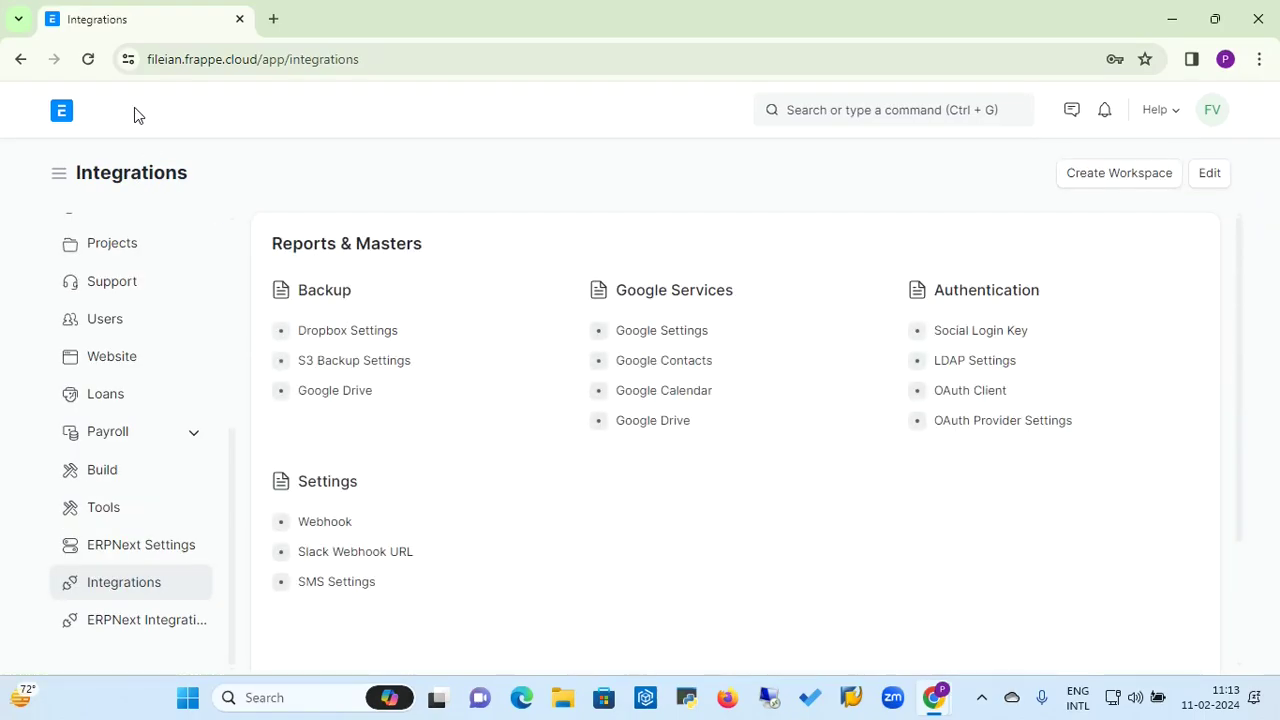
left_click(356, 363)
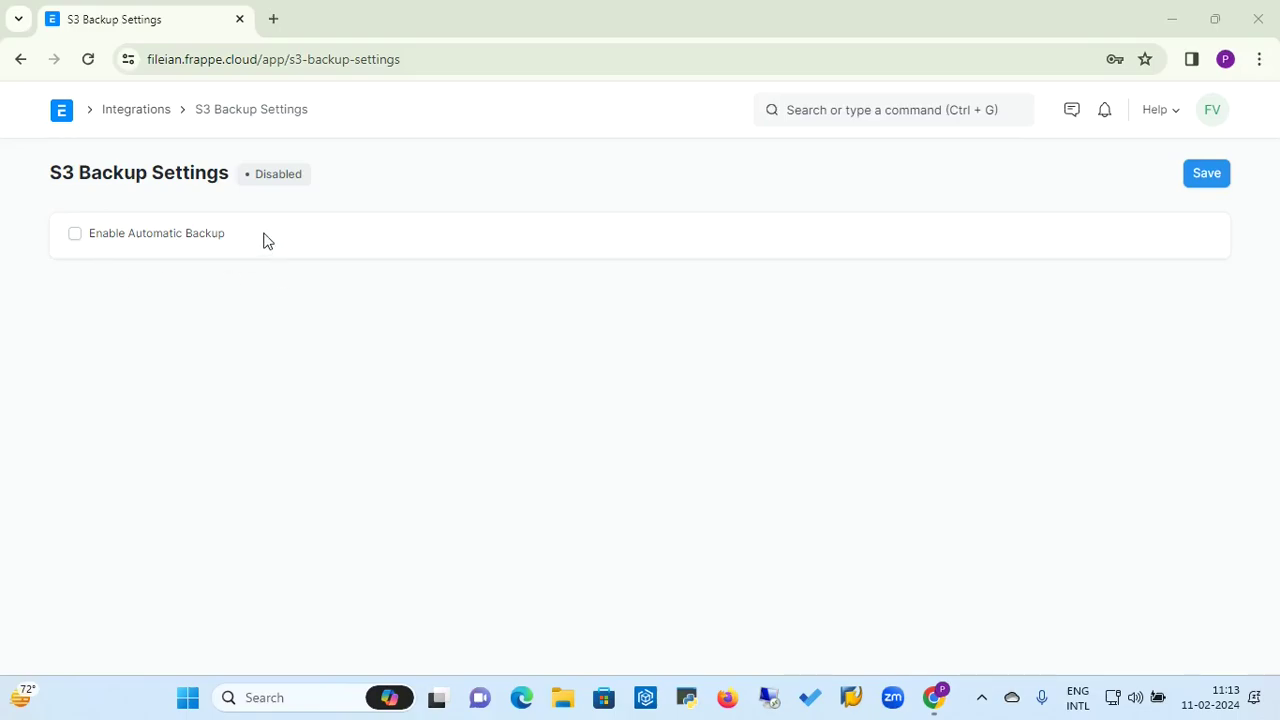
Open the Google Drive backup settings from the Integrations workspace and enable the integration.
left_click(149, 110)
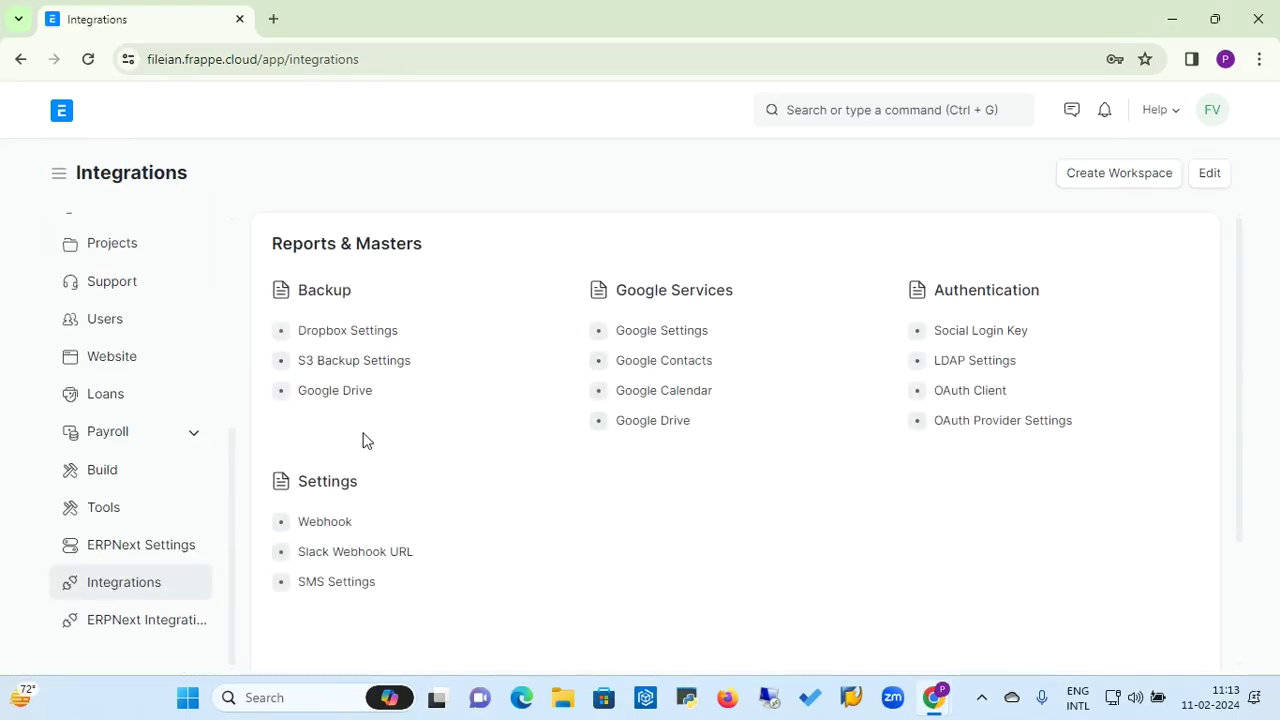
left_click(333, 391)
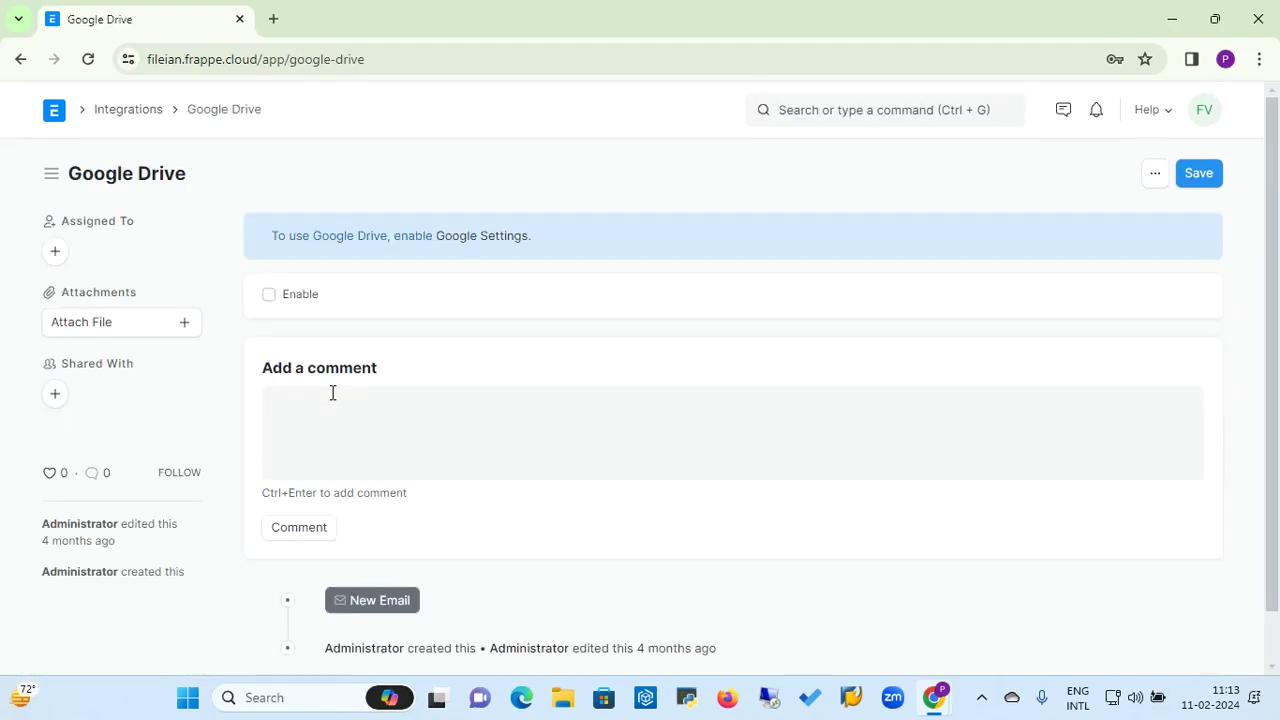
left_click(269, 297)
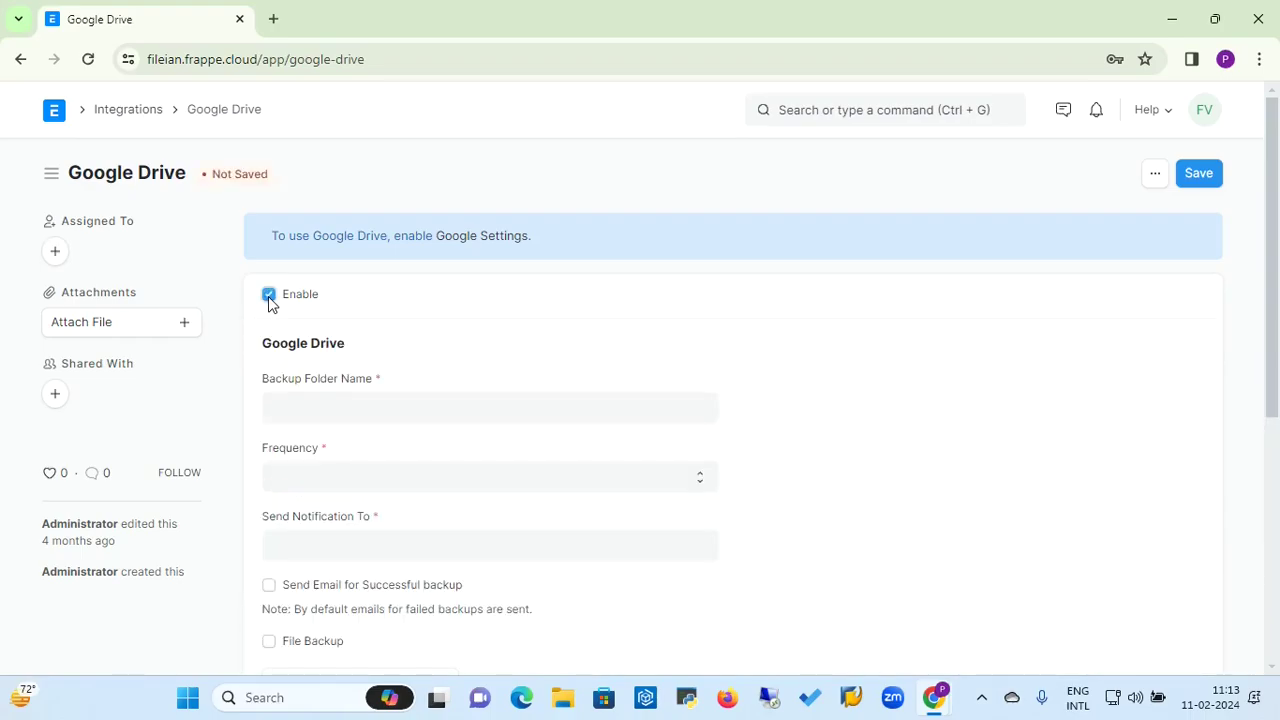
Examine the Google Drive form's backup folder name, frequency choices, notification recipient, file backup and access authorization options.
left_click(409, 407)
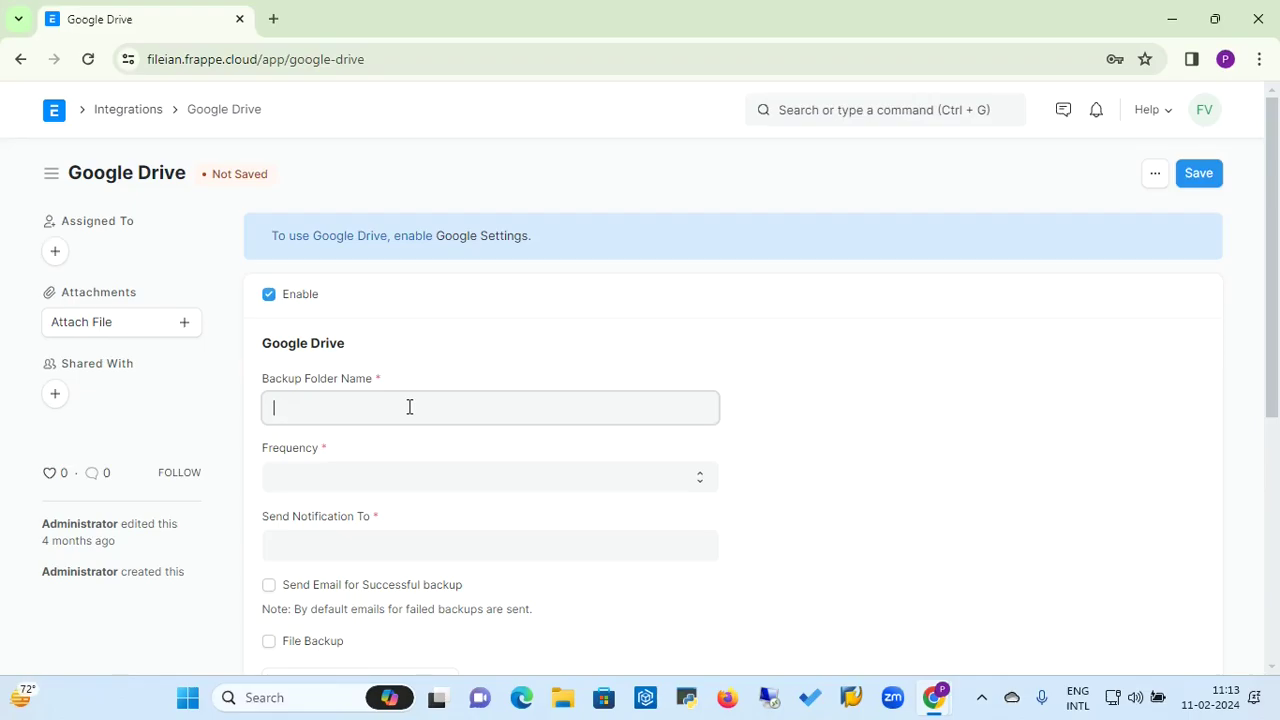
left_click(474, 478)
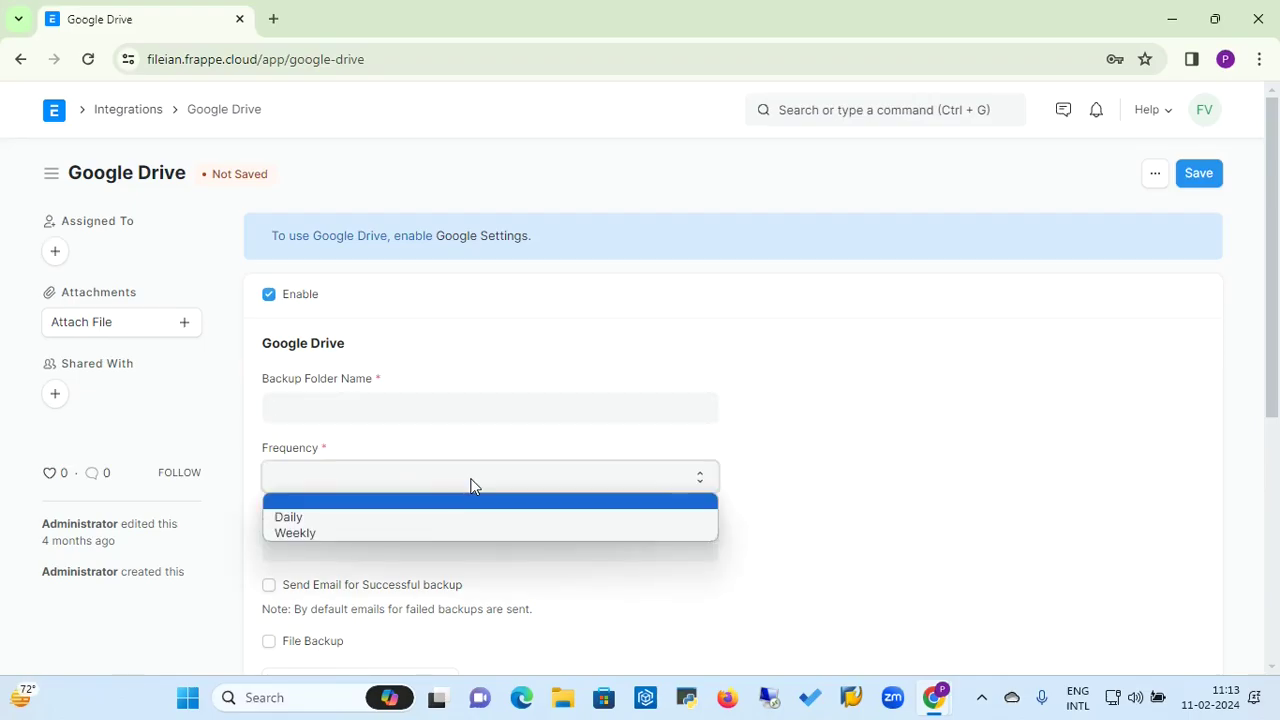
left_click(786, 474)
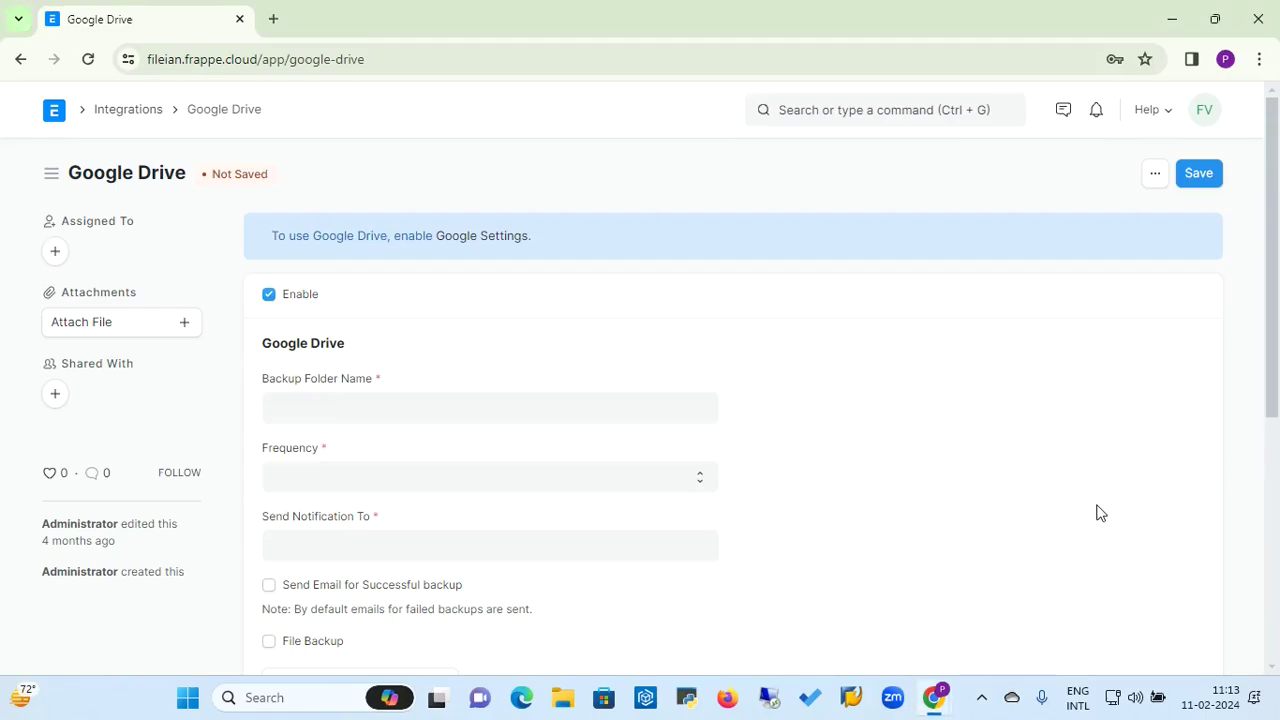
scroll(1100, 513, "down", 3)
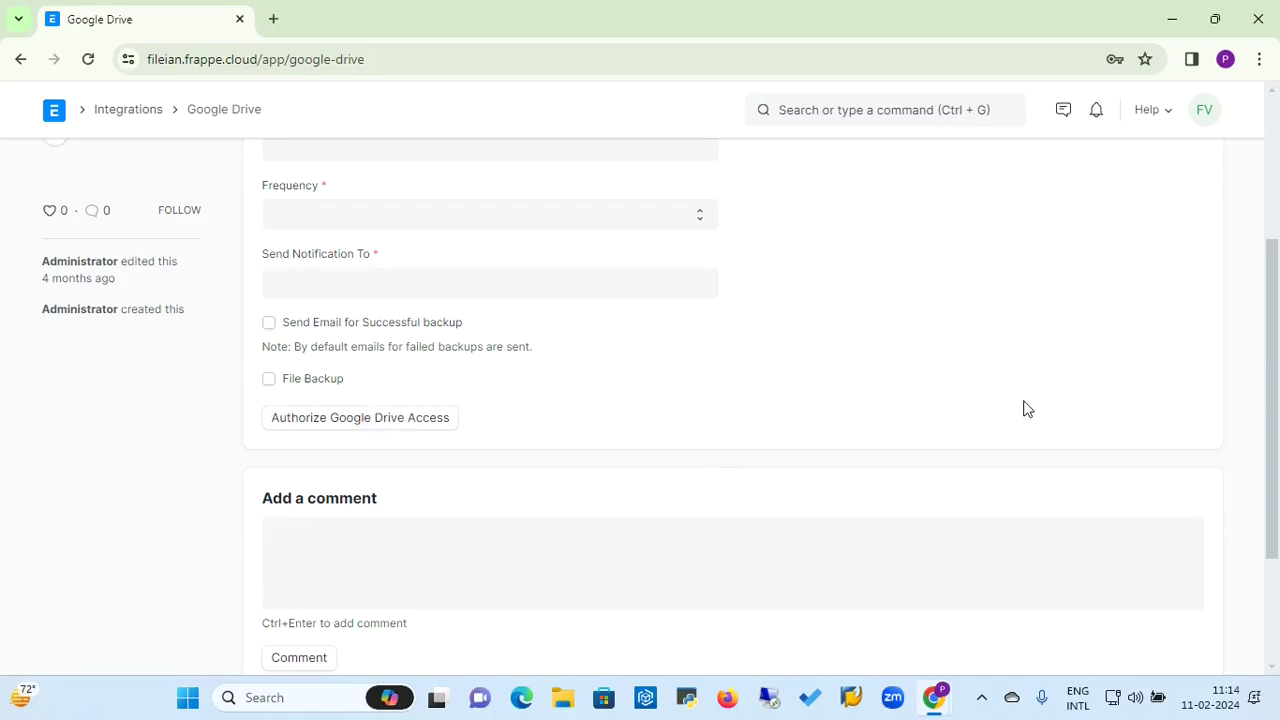
scroll(1027, 408, "up", 3)
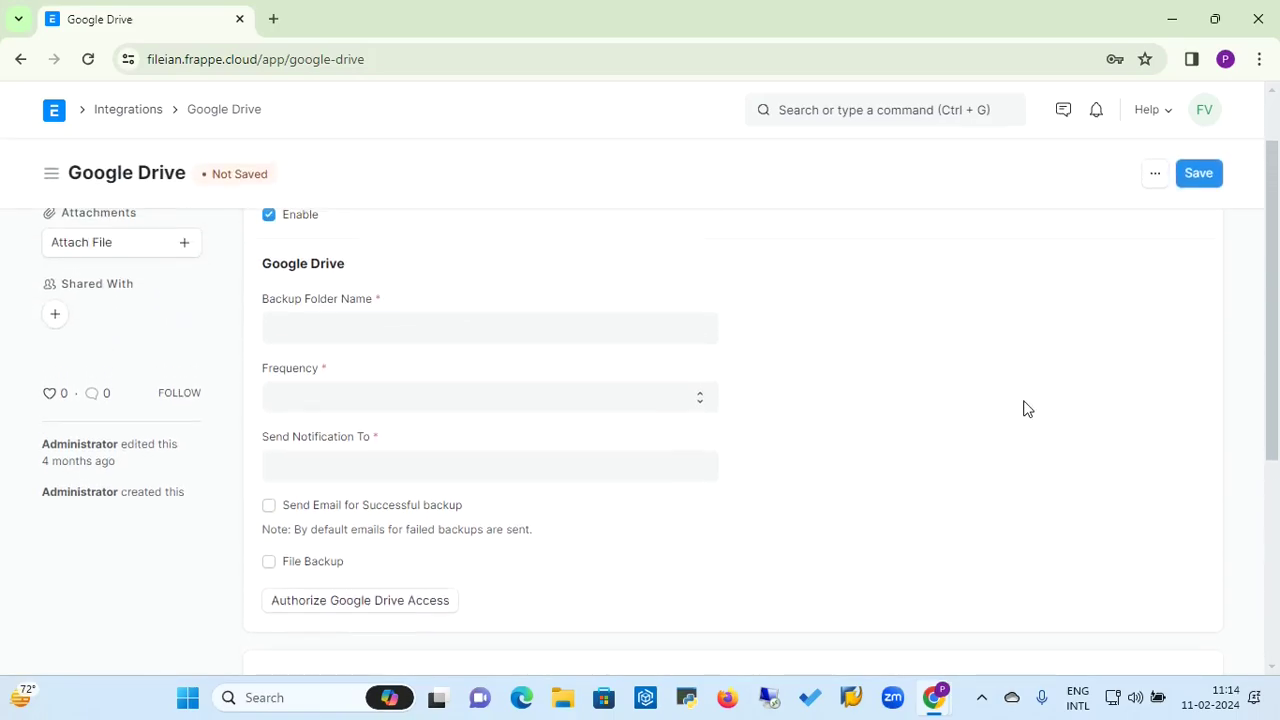
scroll(1027, 408, "down", 1)
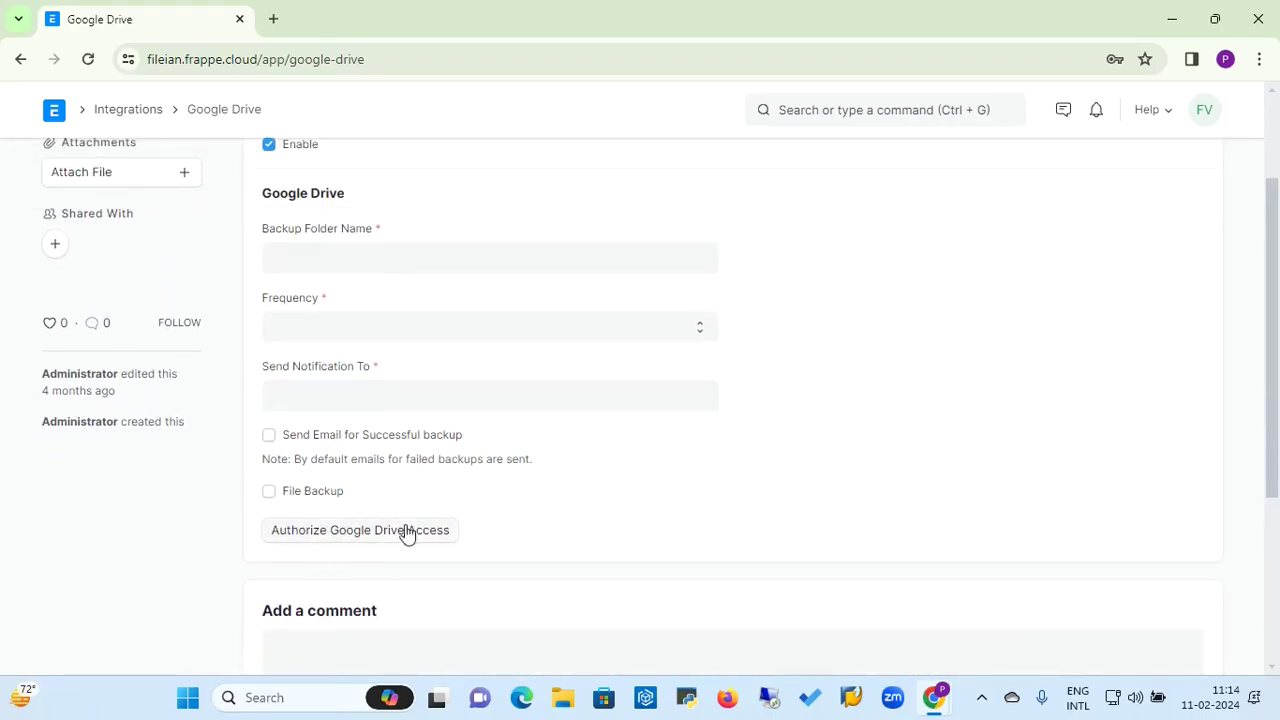
scroll(703, 502, "up", 1)
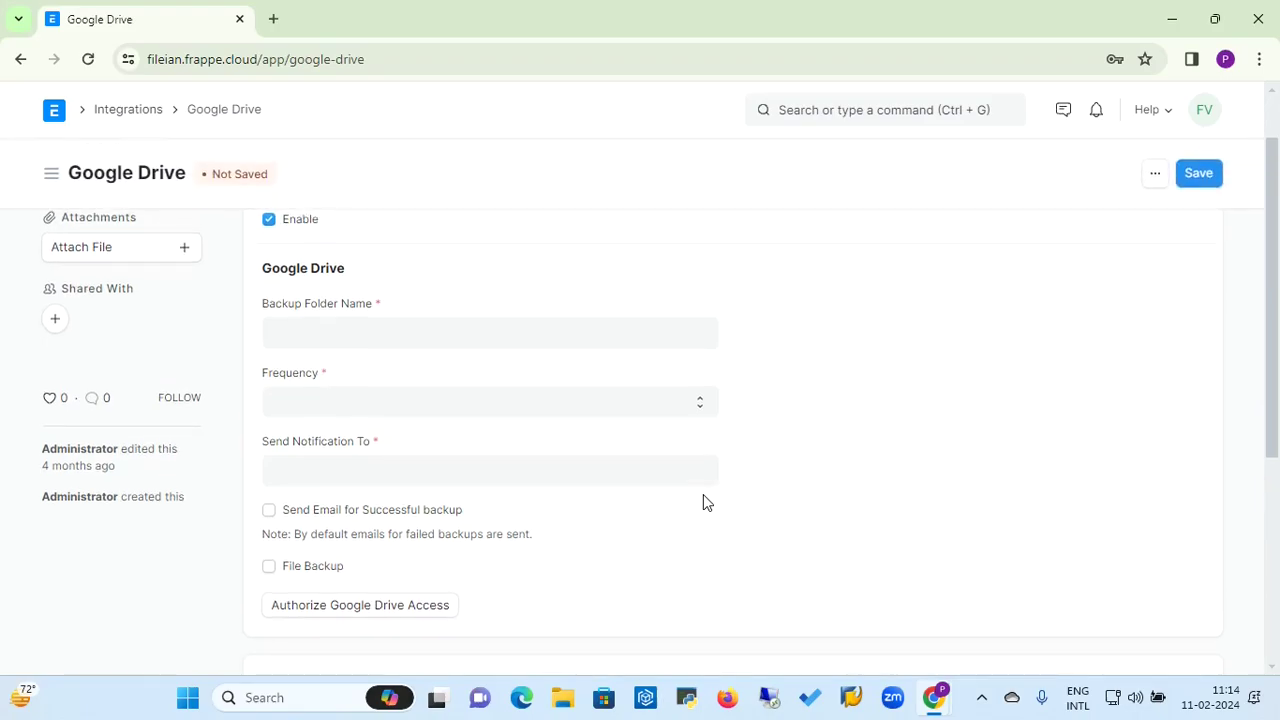
scroll(704, 495, "up", 1)
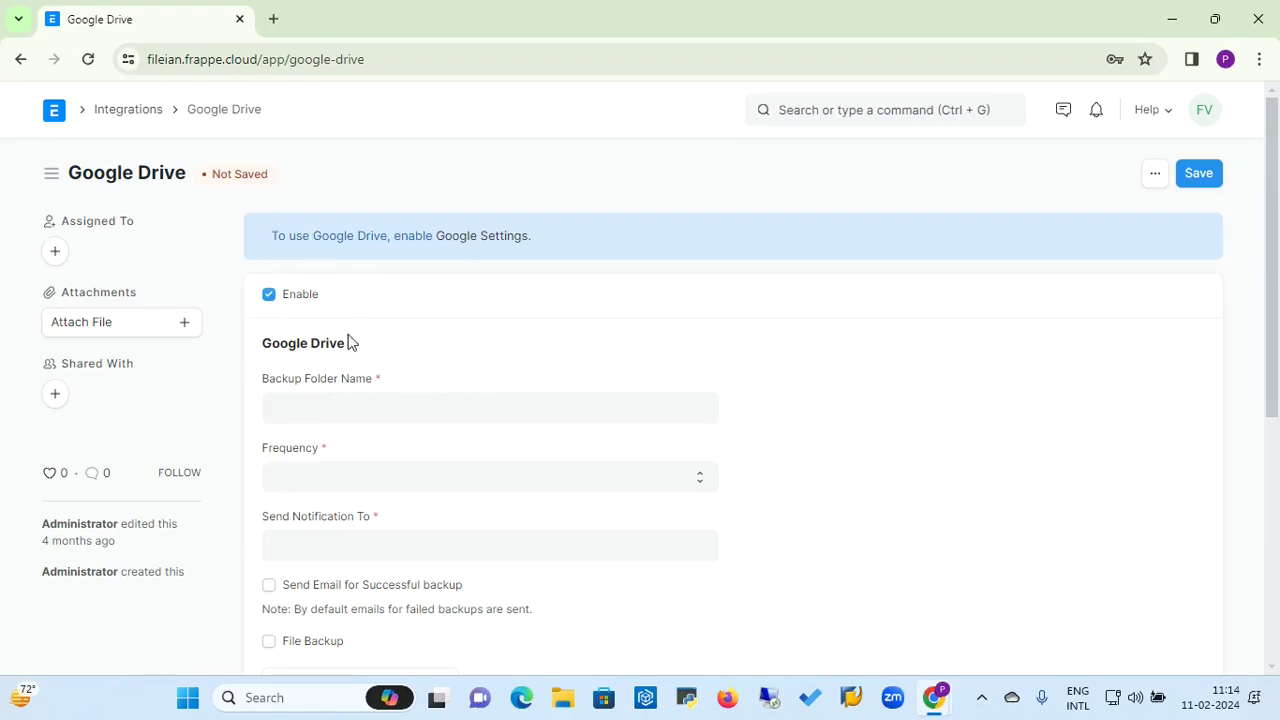
left_click(426, 416)
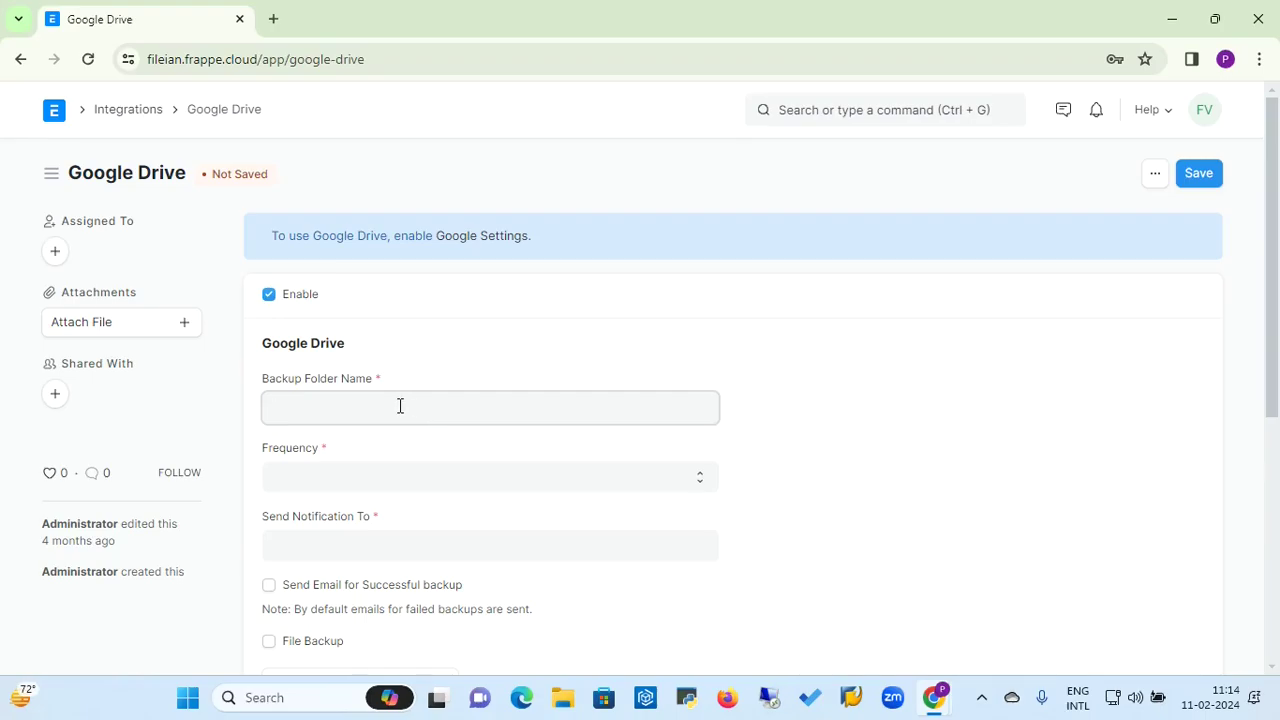
Open Google Settings from the Integrations workspace and enable the Google integration.
left_click(142, 112)
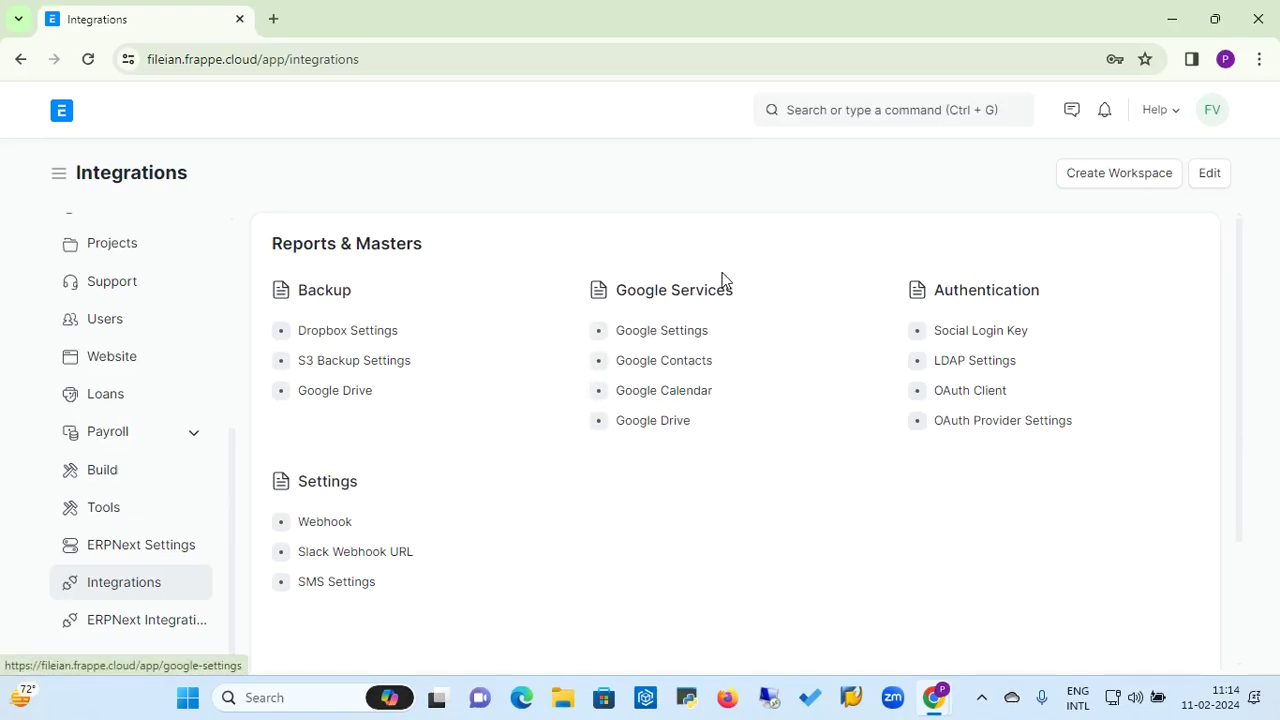
left_click(678, 341)
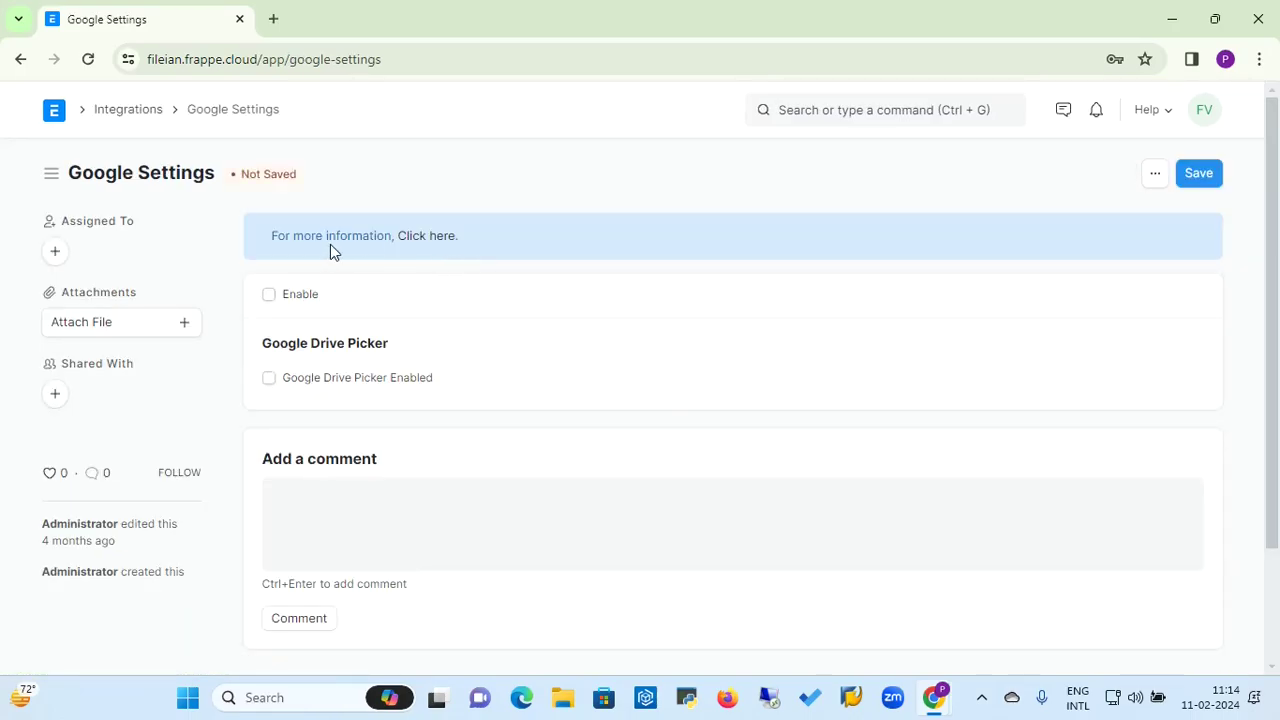
left_click(268, 295)
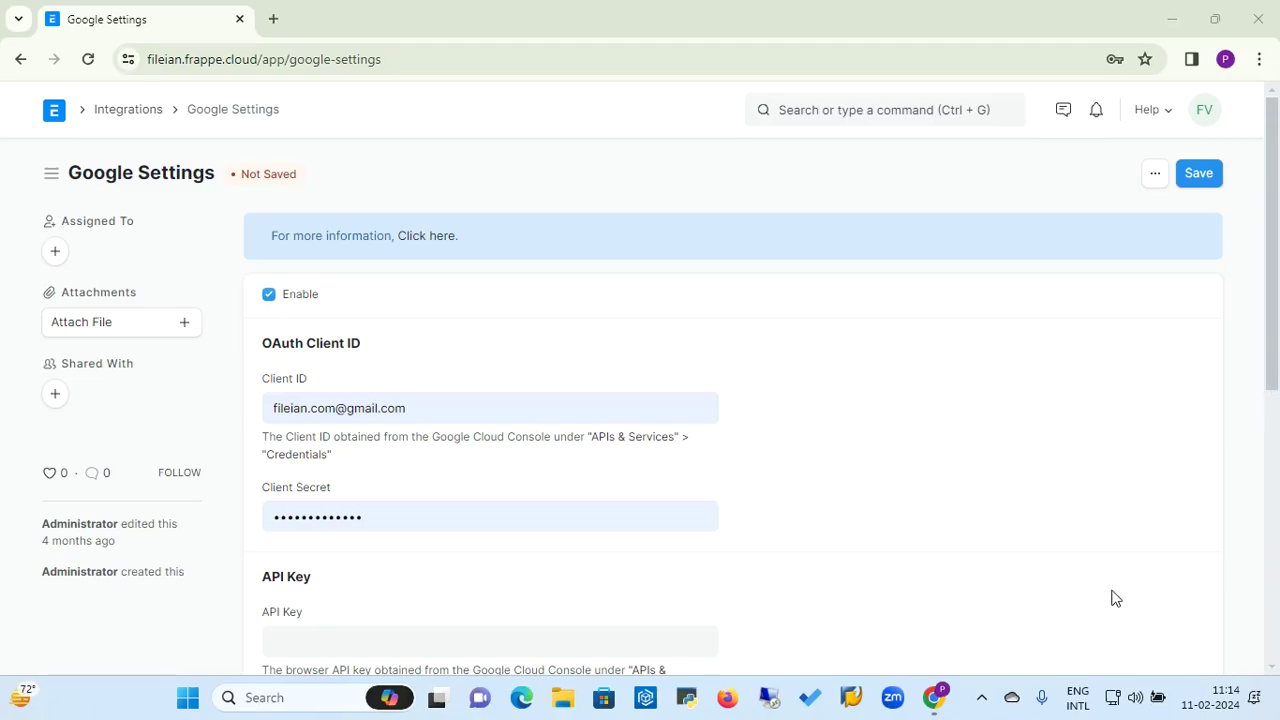
Review the OAuth client ID, client secret, API key and Google Drive Picker options in Google Settings.
left_click(971, 531)
scroll(971, 531, "down", 2)
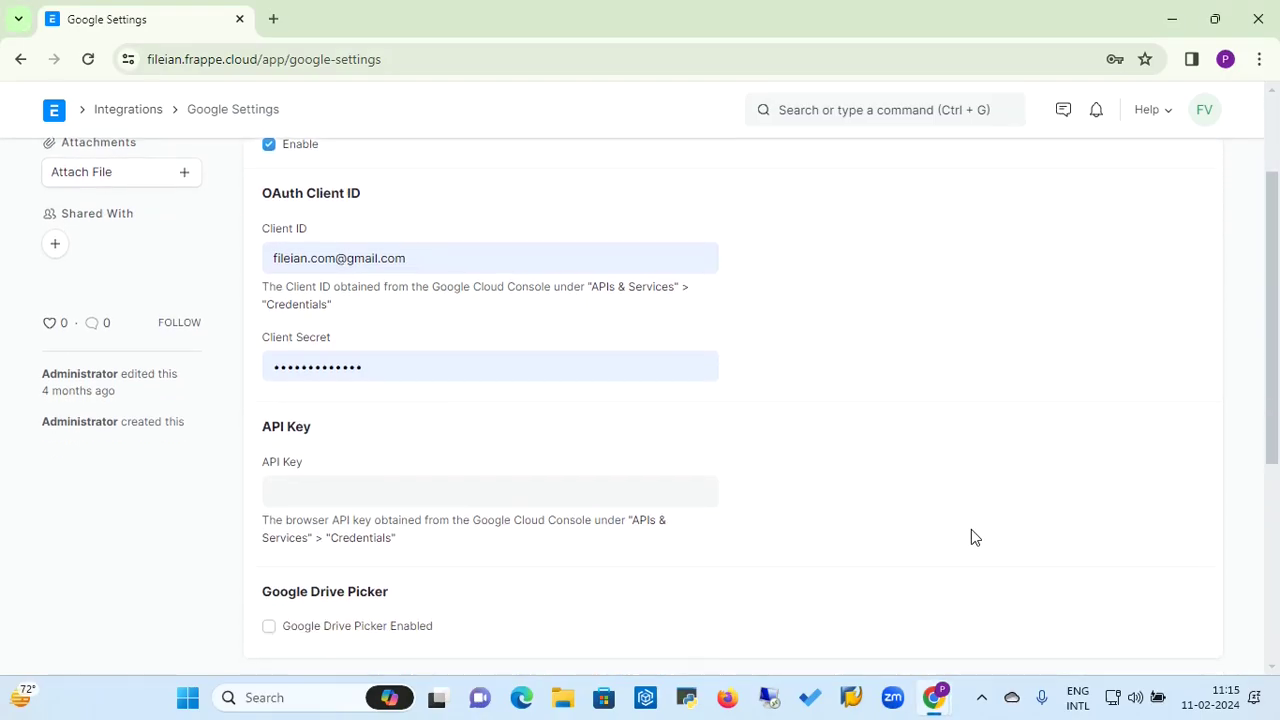
left_click(535, 414)
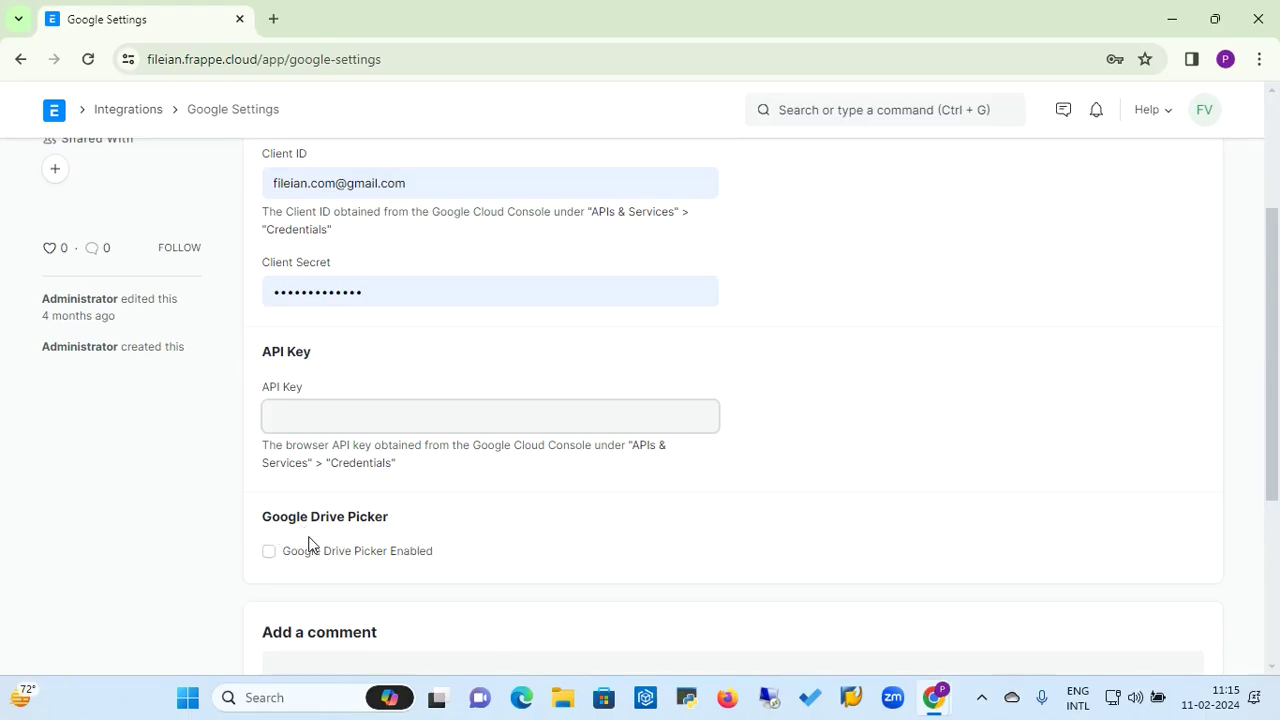
left_click(398, 538)
left_click(1270, 128)
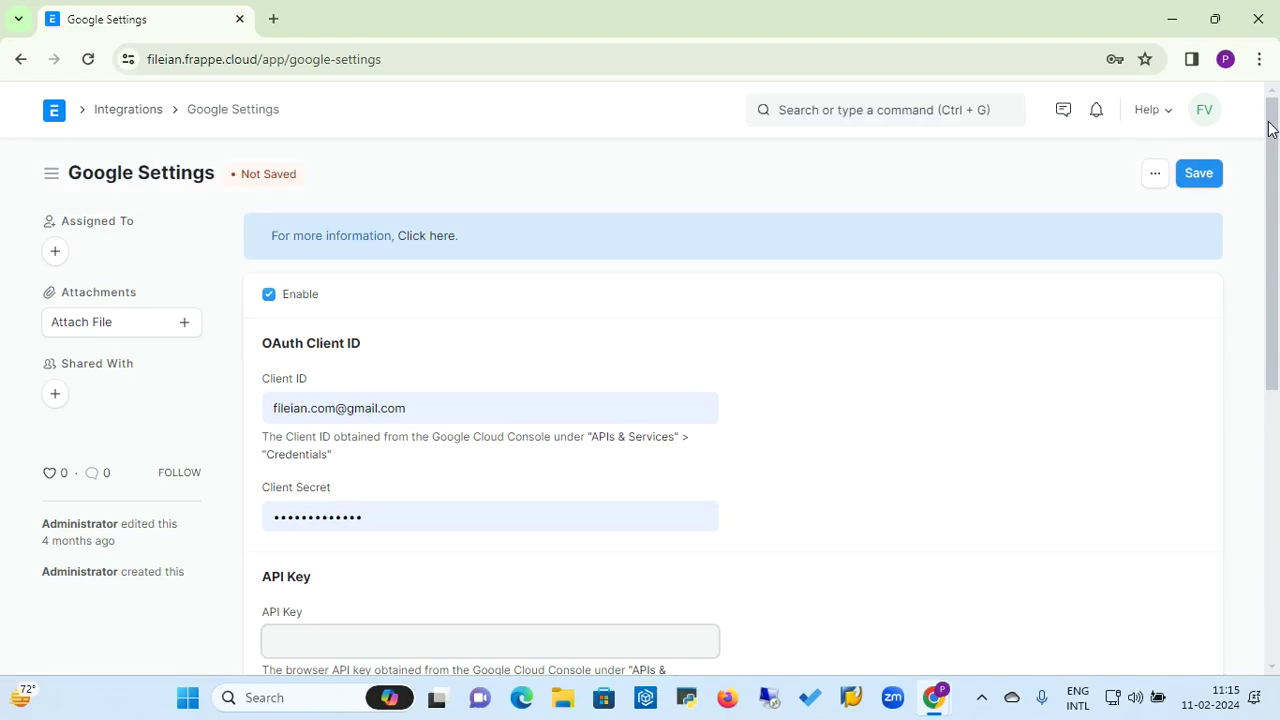
Open the Google Contacts list from the Integrations workspace and view a new Google Contacts form.
left_click(122, 111)
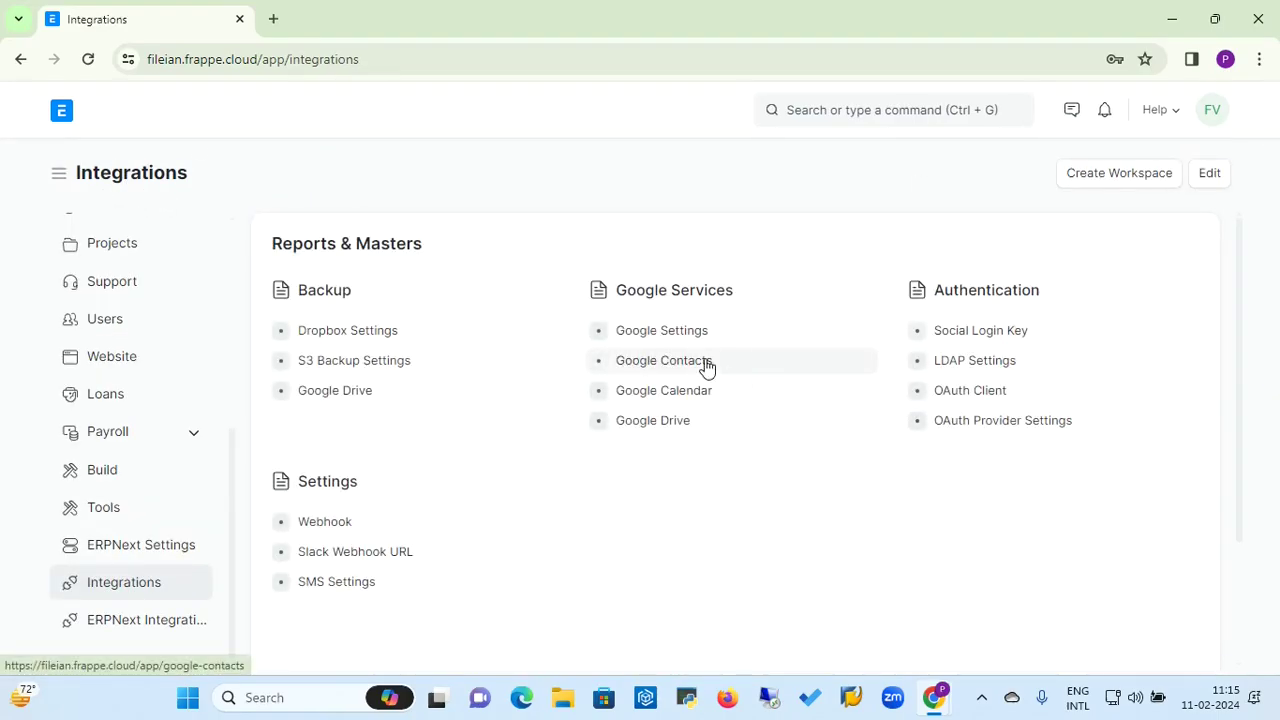
left_click(652, 367)
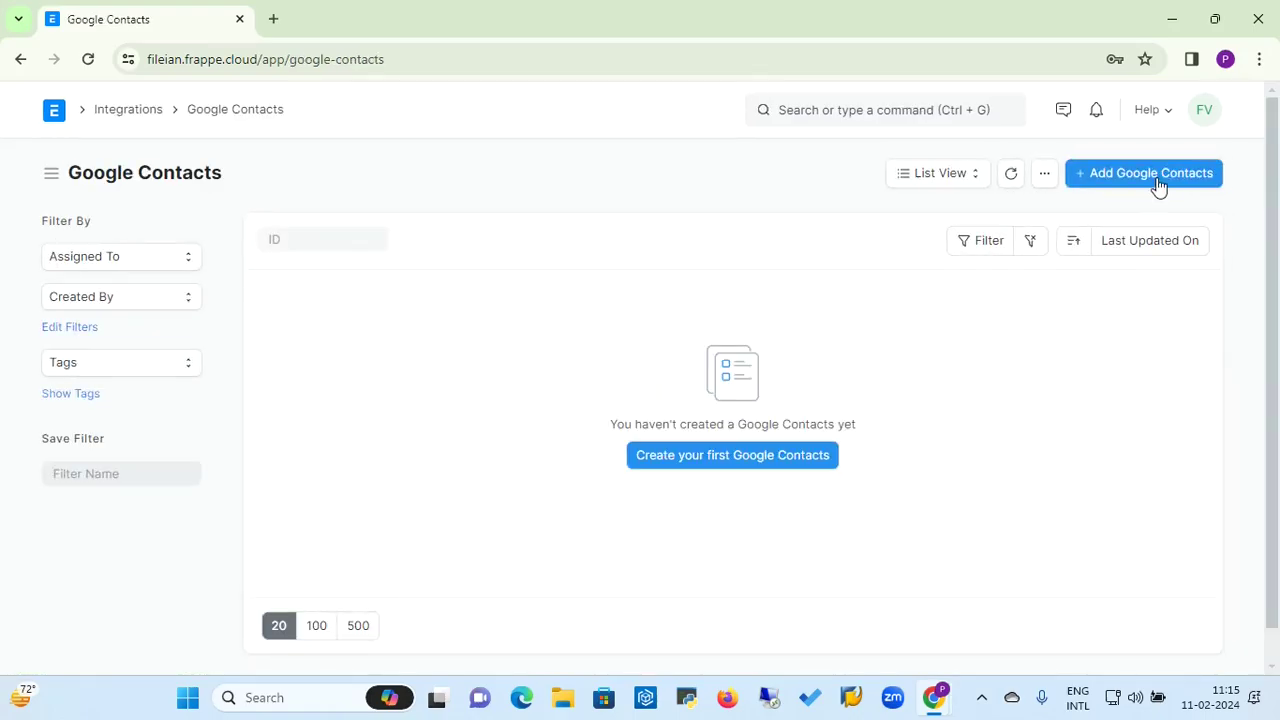
left_click(1158, 181)
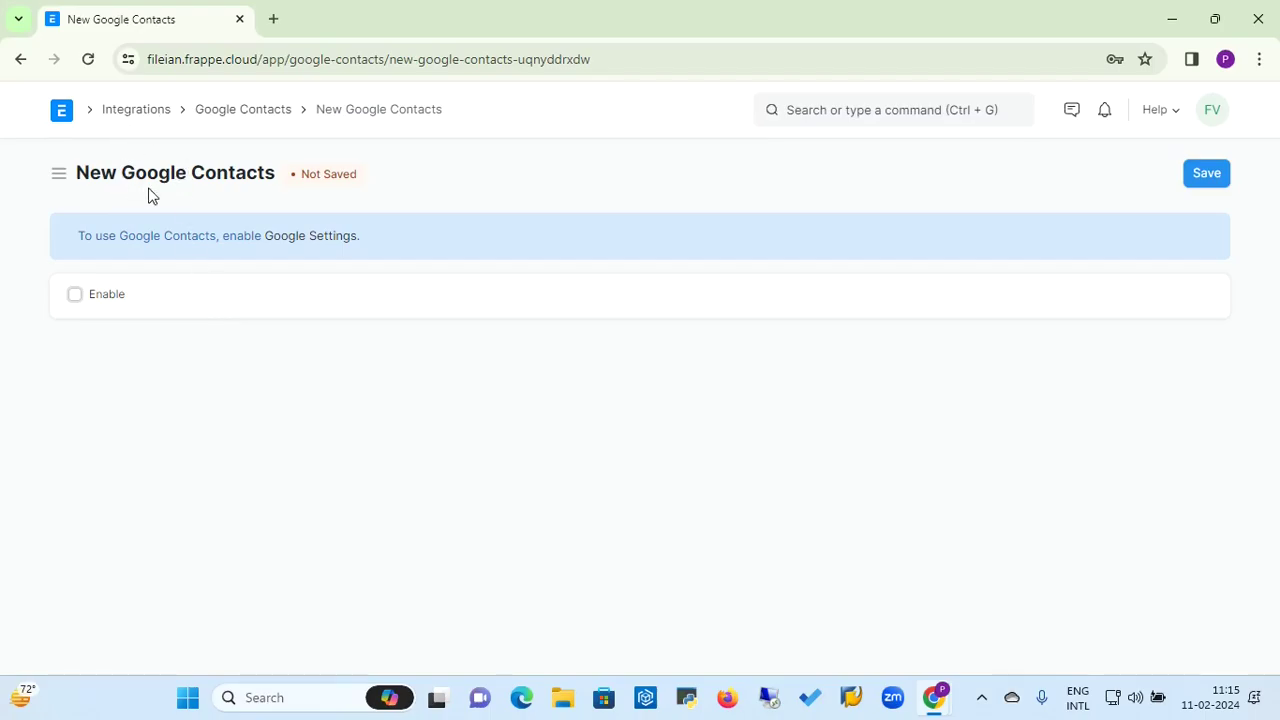
Recheck the Google Settings form and return to the Integrations workspace.
left_click(132, 112)
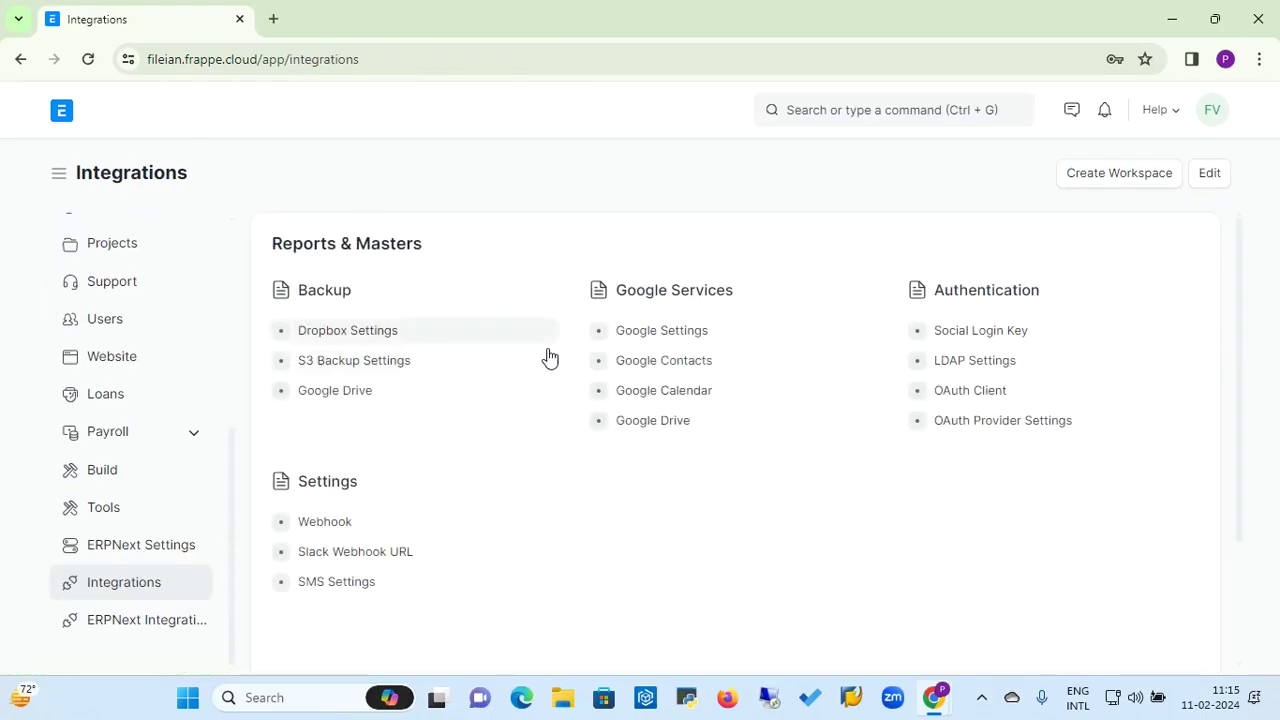
left_click(660, 334)
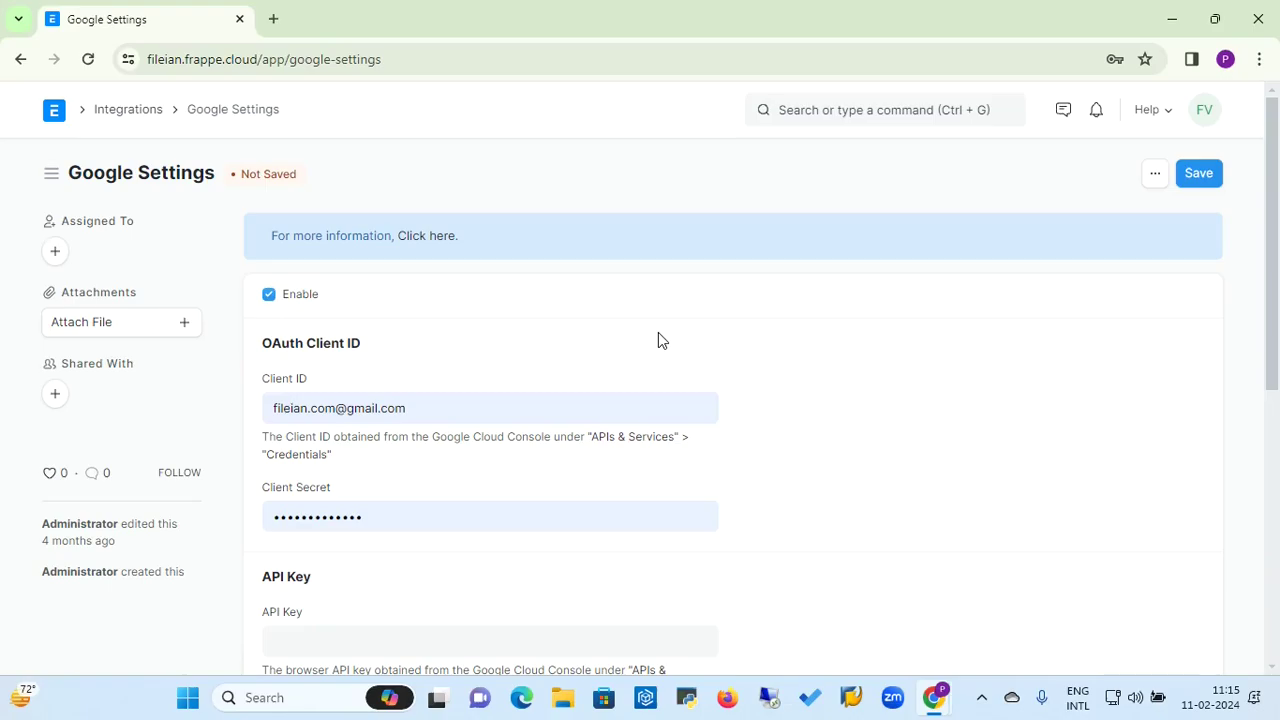
left_click(143, 112)
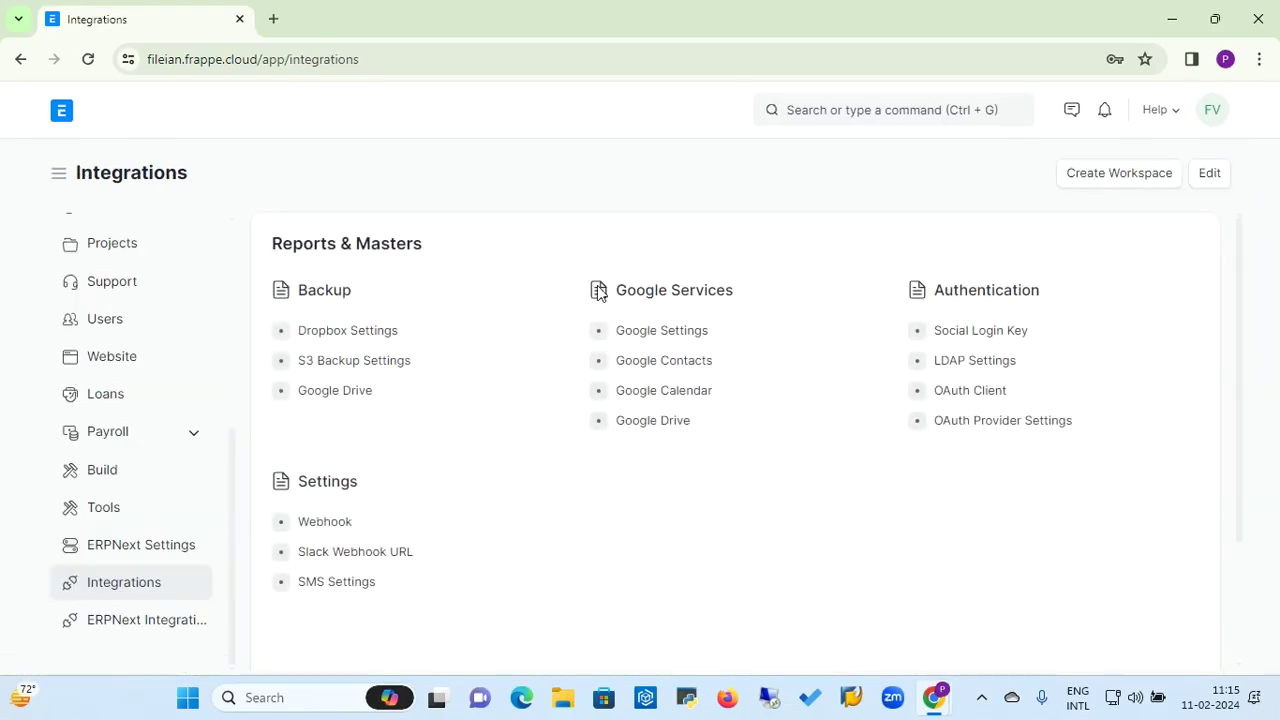
Start a new Google Calendar record from the Google Services list and enable it.
left_click(658, 395)
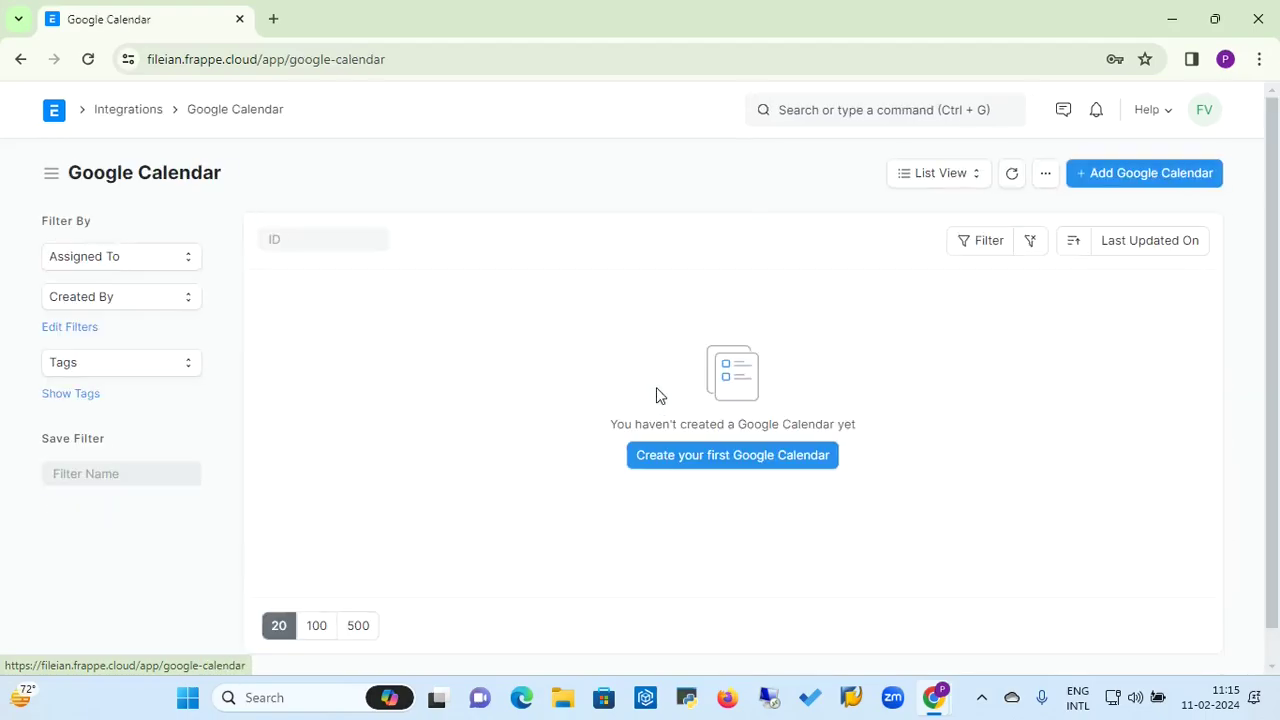
left_click(1154, 177)
left_click(74, 294)
left_click(74, 294)
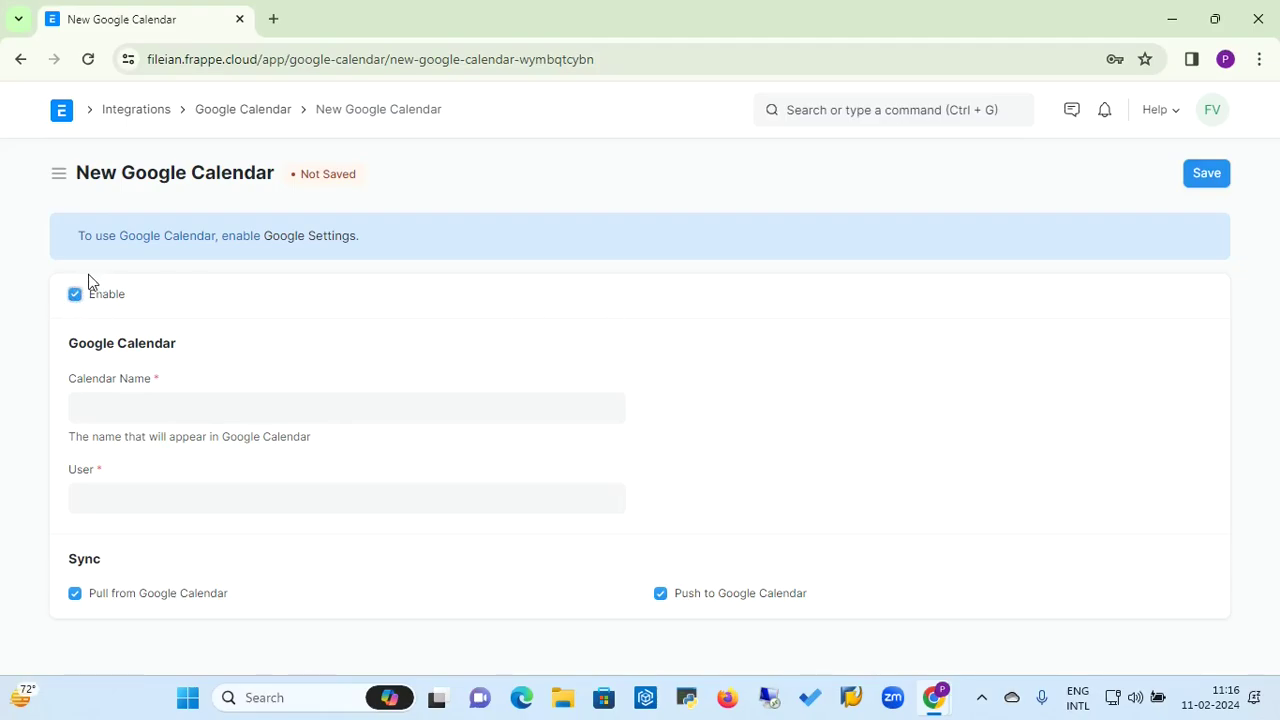
Assign the Fileian Ventures Private Limited account as the user of the new Google Calendar.
left_click(126, 404)
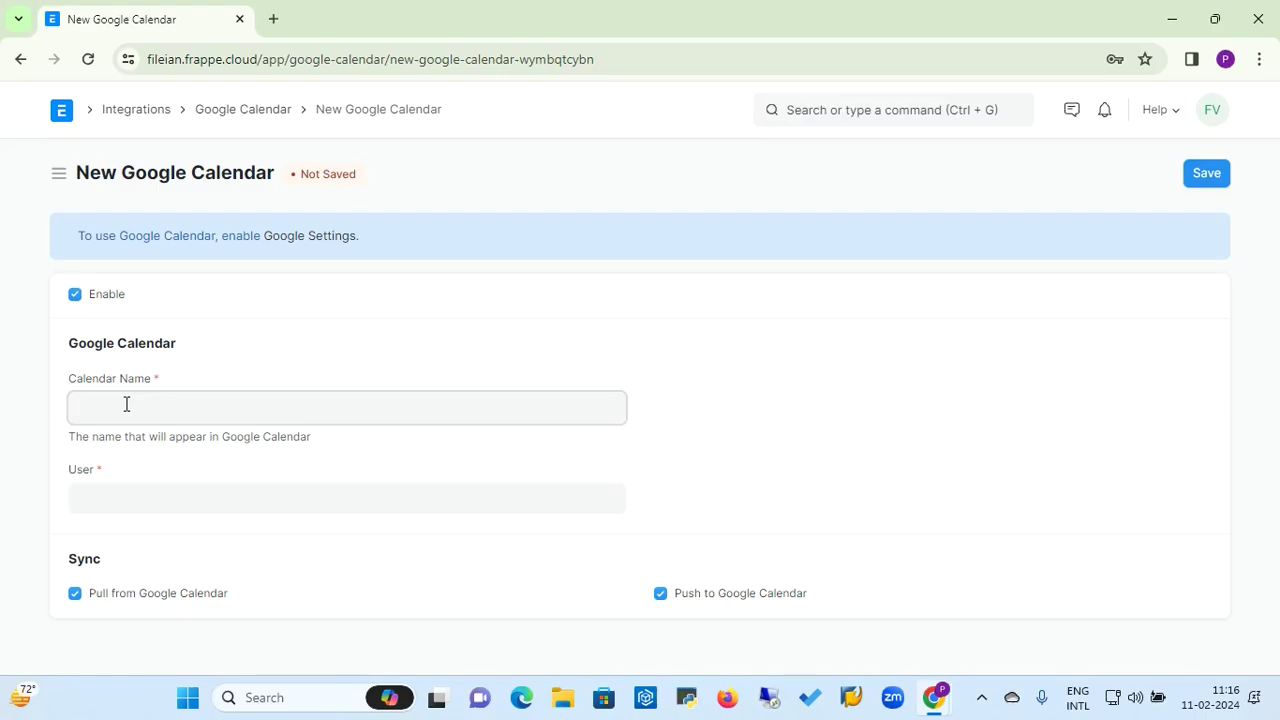
left_click(129, 498)
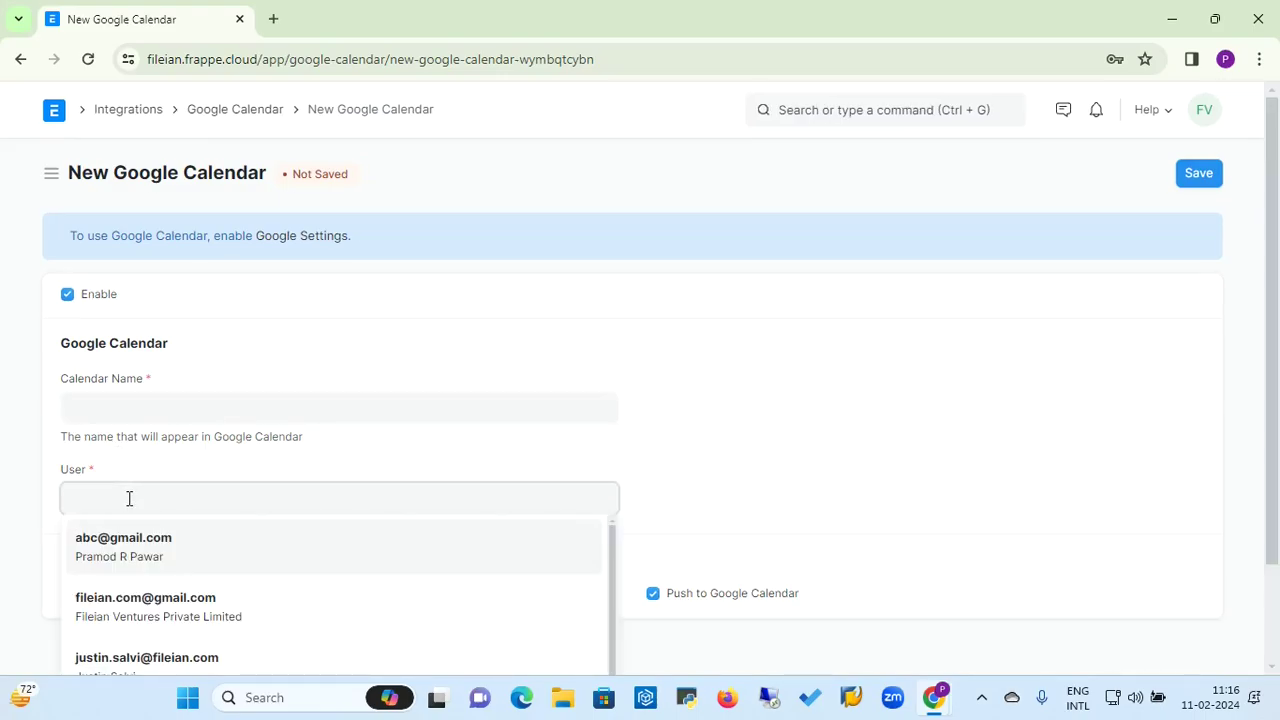
left_click(120, 606)
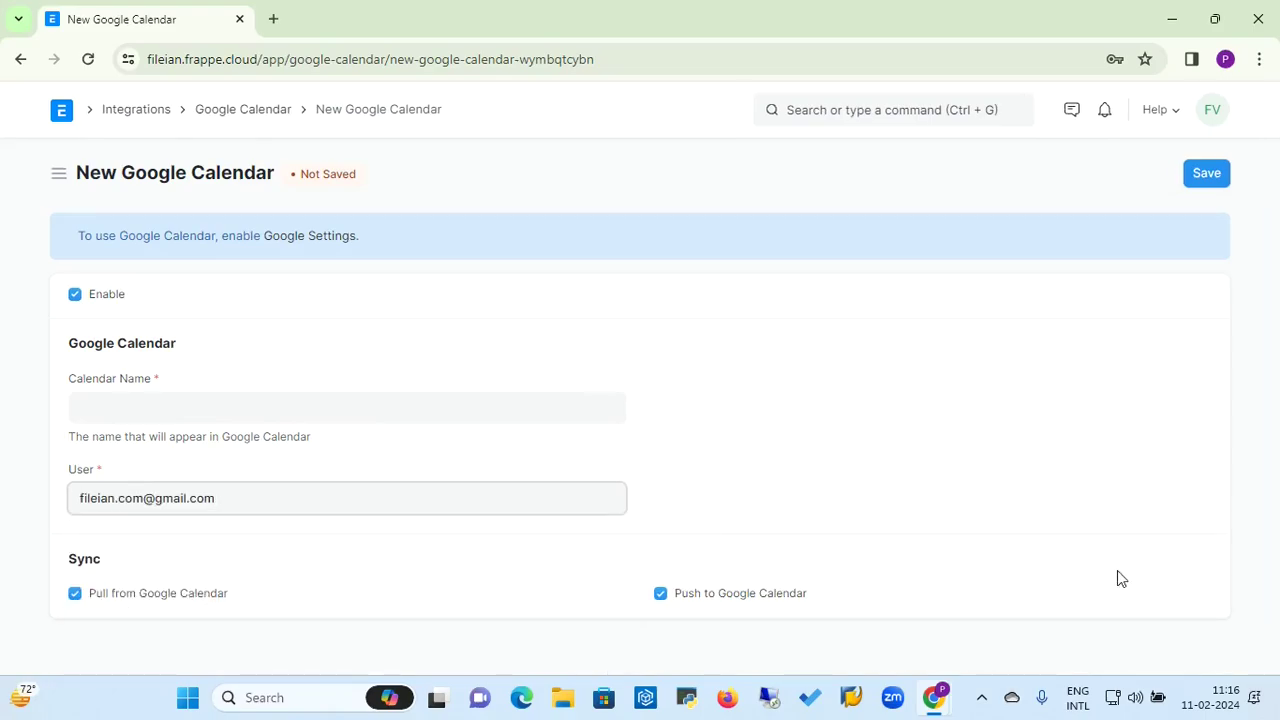
left_click(1012, 500)
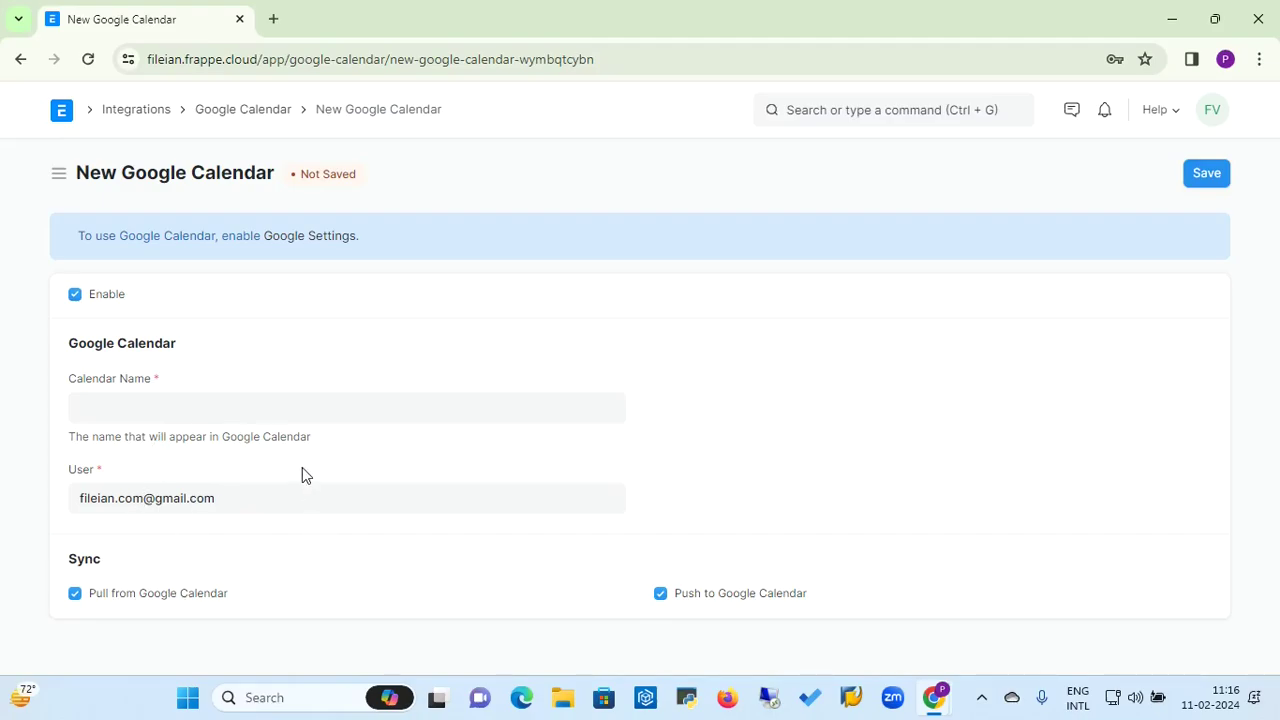
Reopen the Google Drive settings from the Google Services list and review the backup frequency choices and access authorization option.
left_click(145, 118)
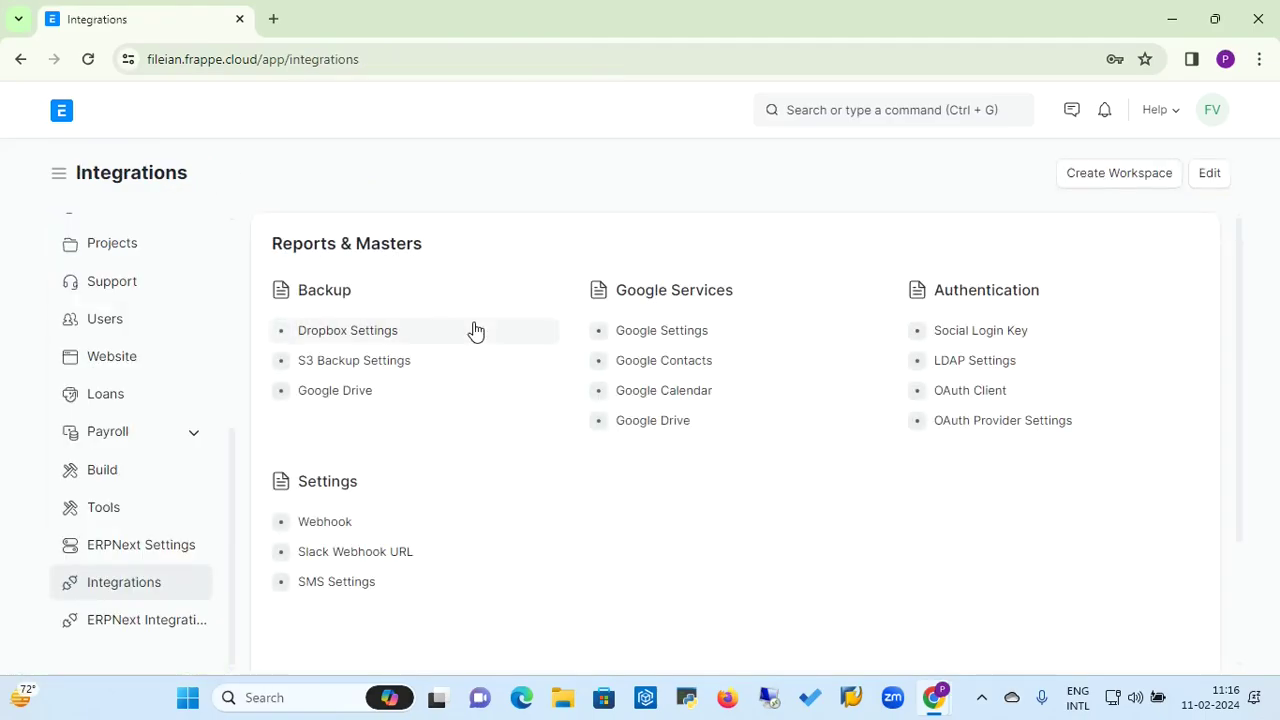
left_click(655, 425)
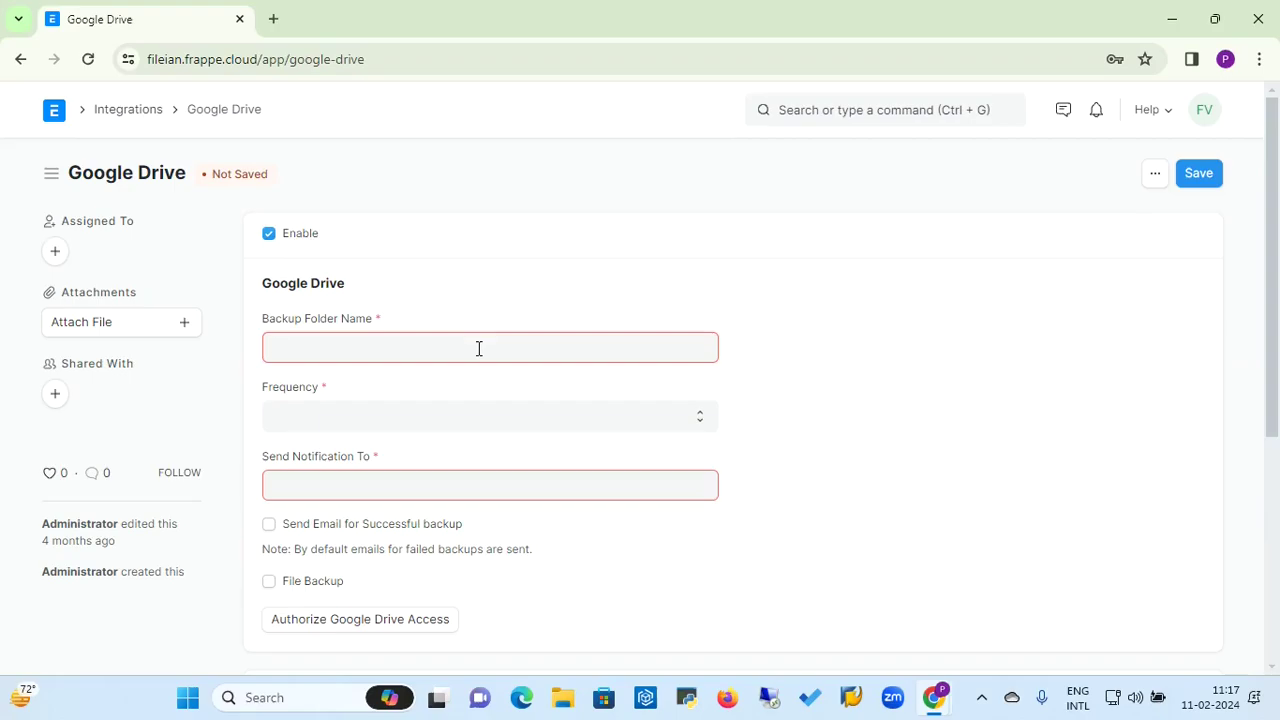
left_click(523, 415)
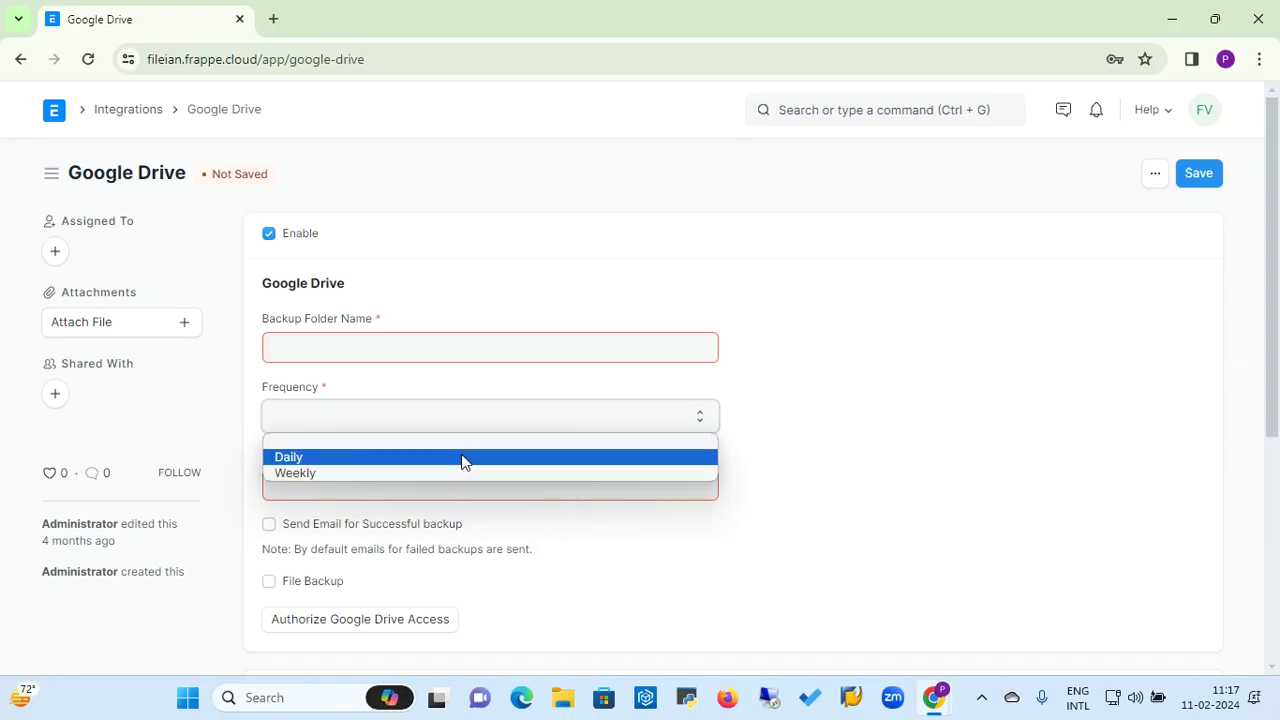
left_click(836, 515)
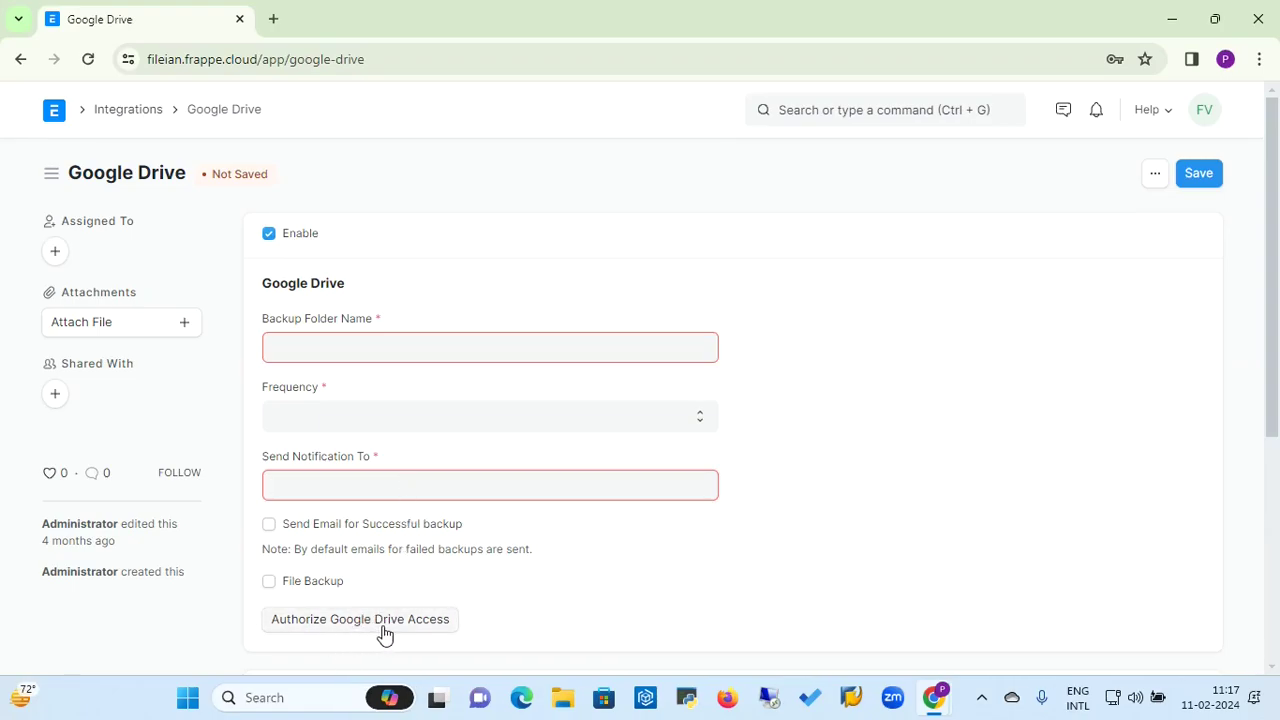
Start a new webhook from the Integrations workspace and set its naming series to HOOK-.####.
left_click(139, 112)
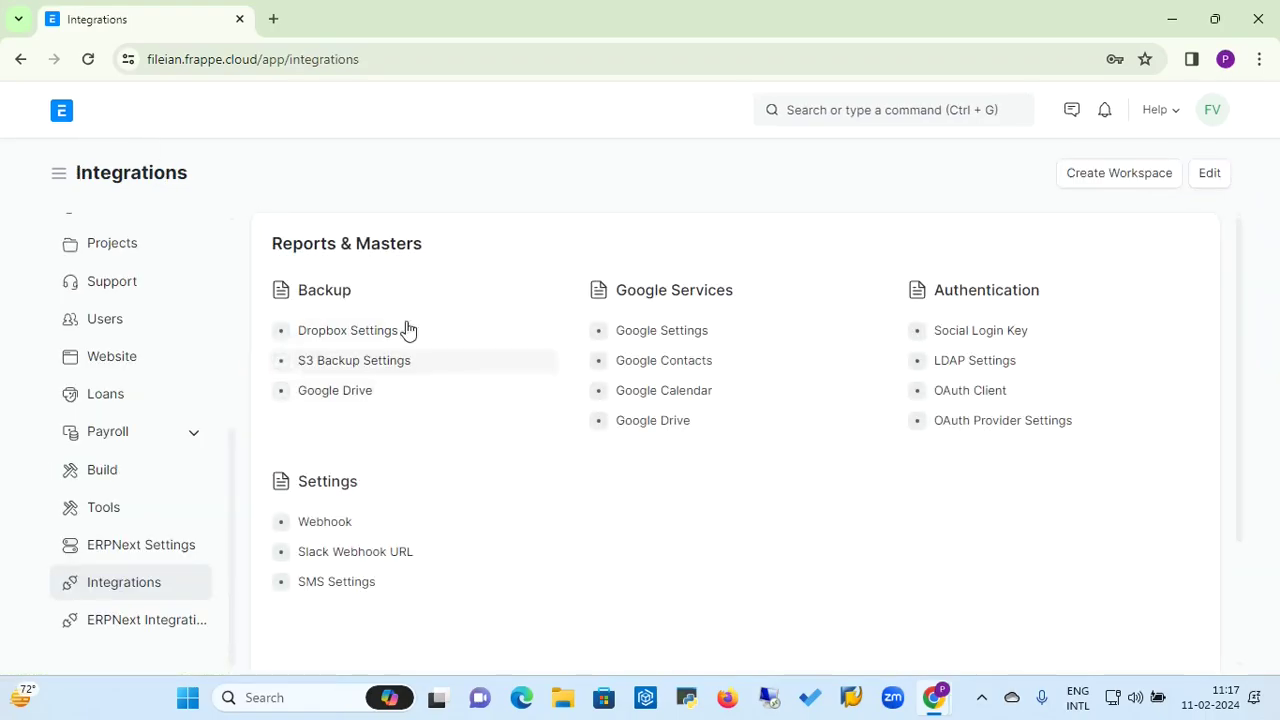
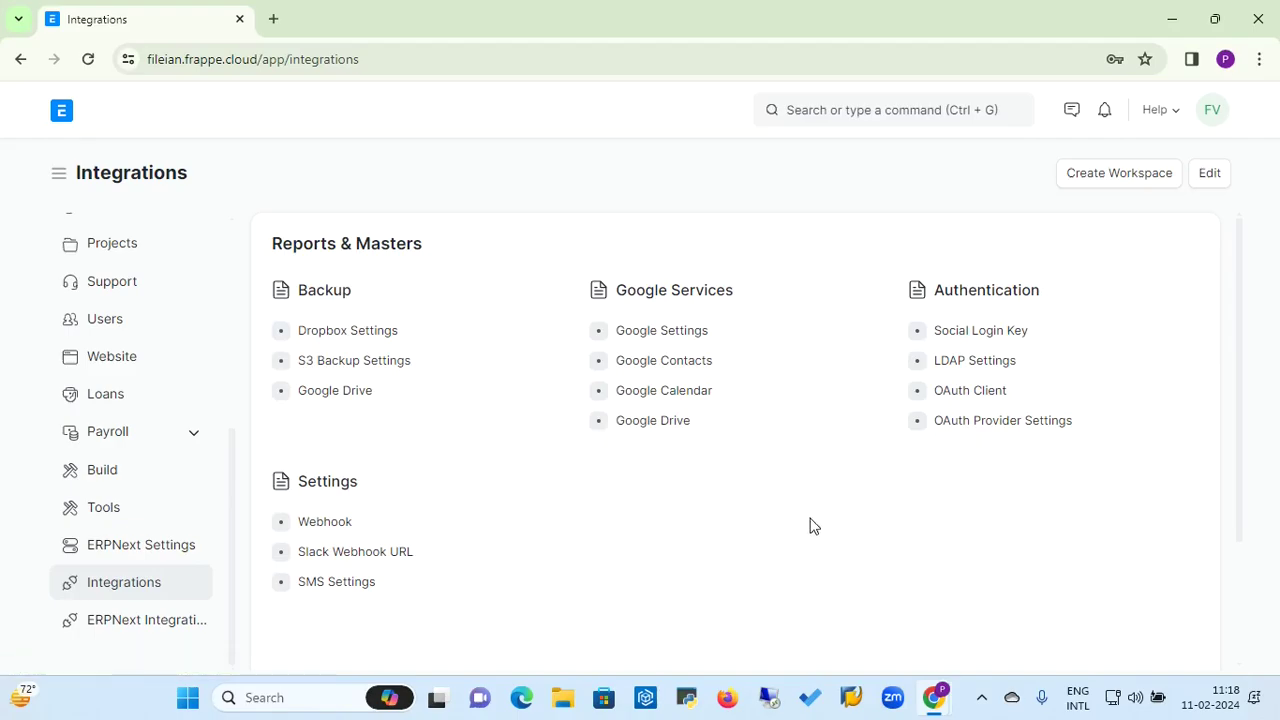
left_click(327, 524)
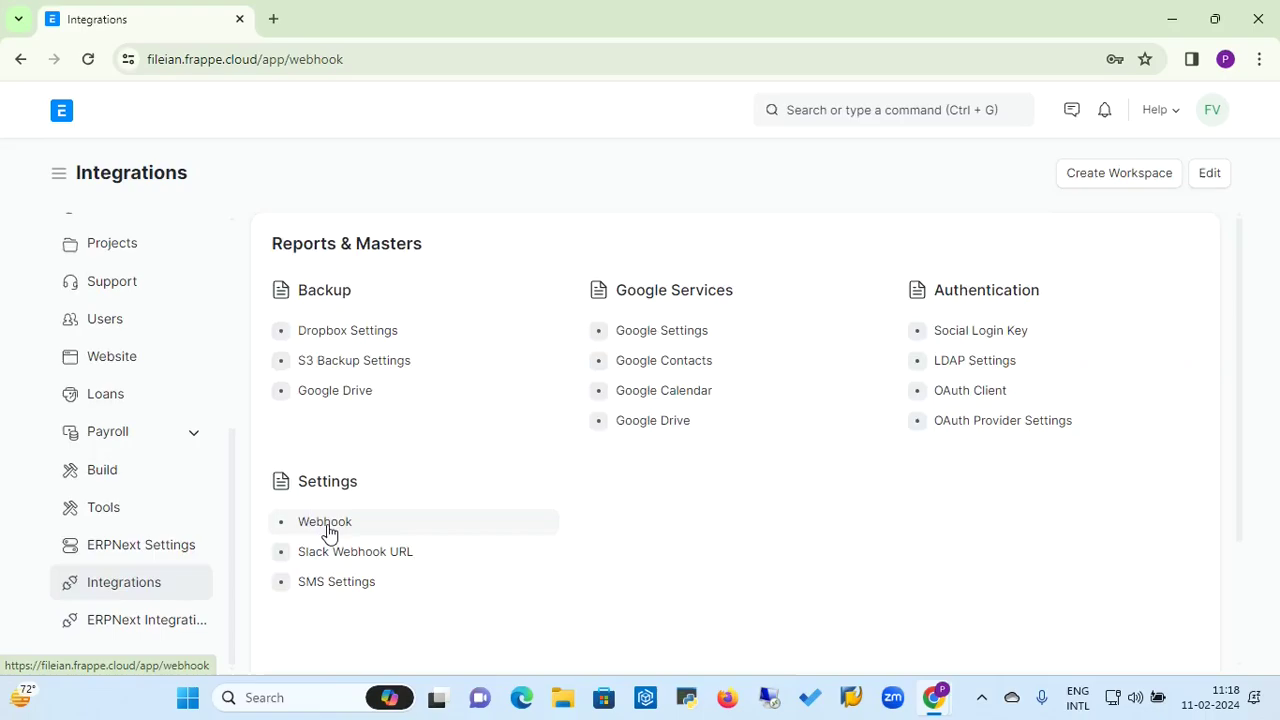
left_click(1157, 184)
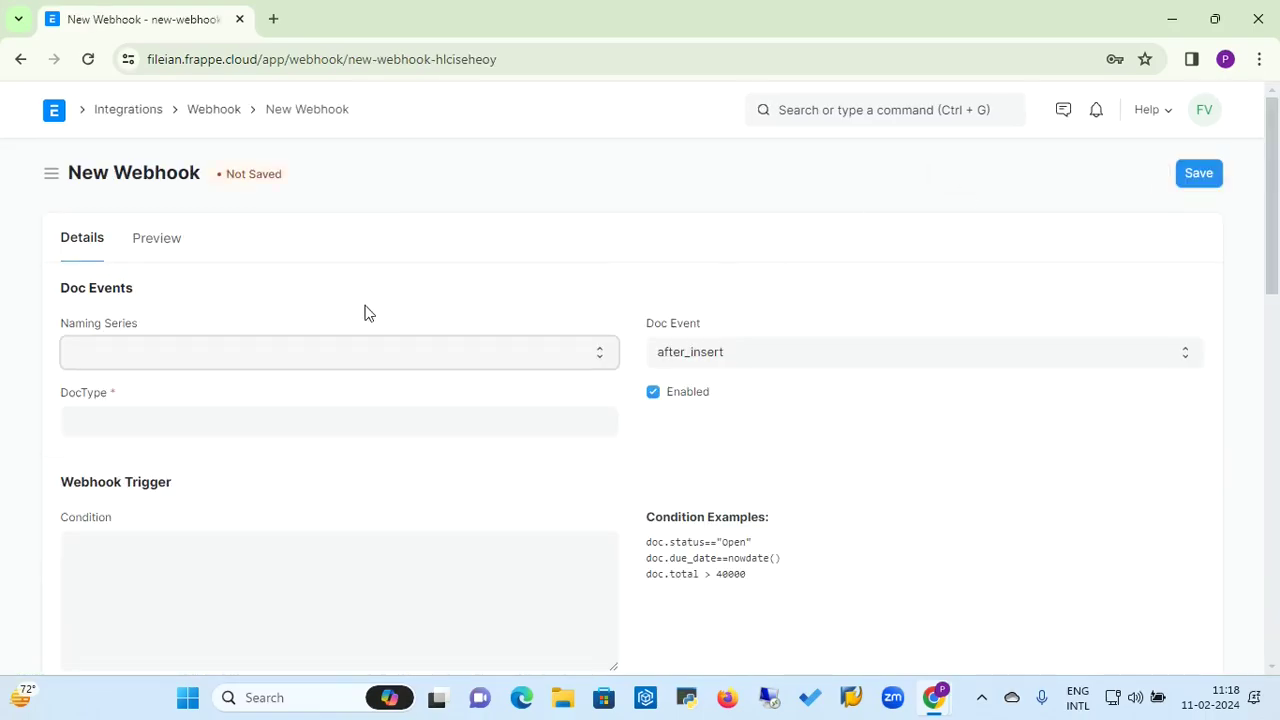
left_click(198, 358)
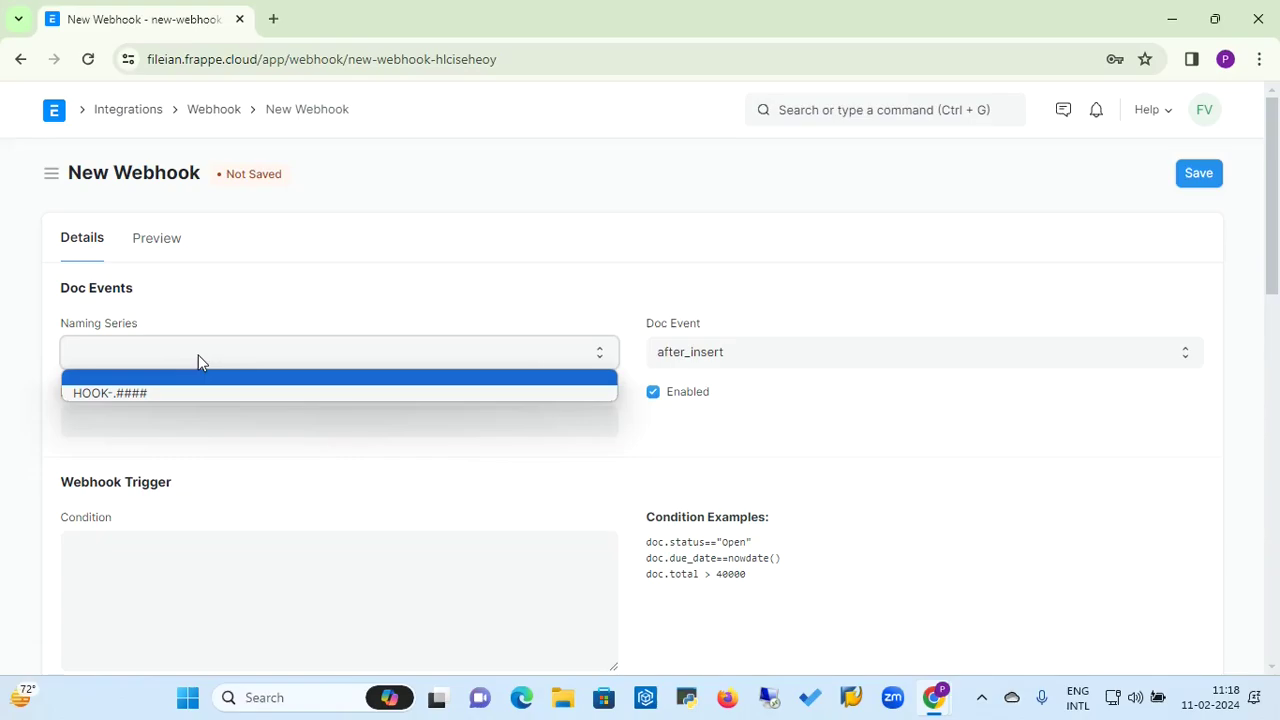
left_click(137, 396)
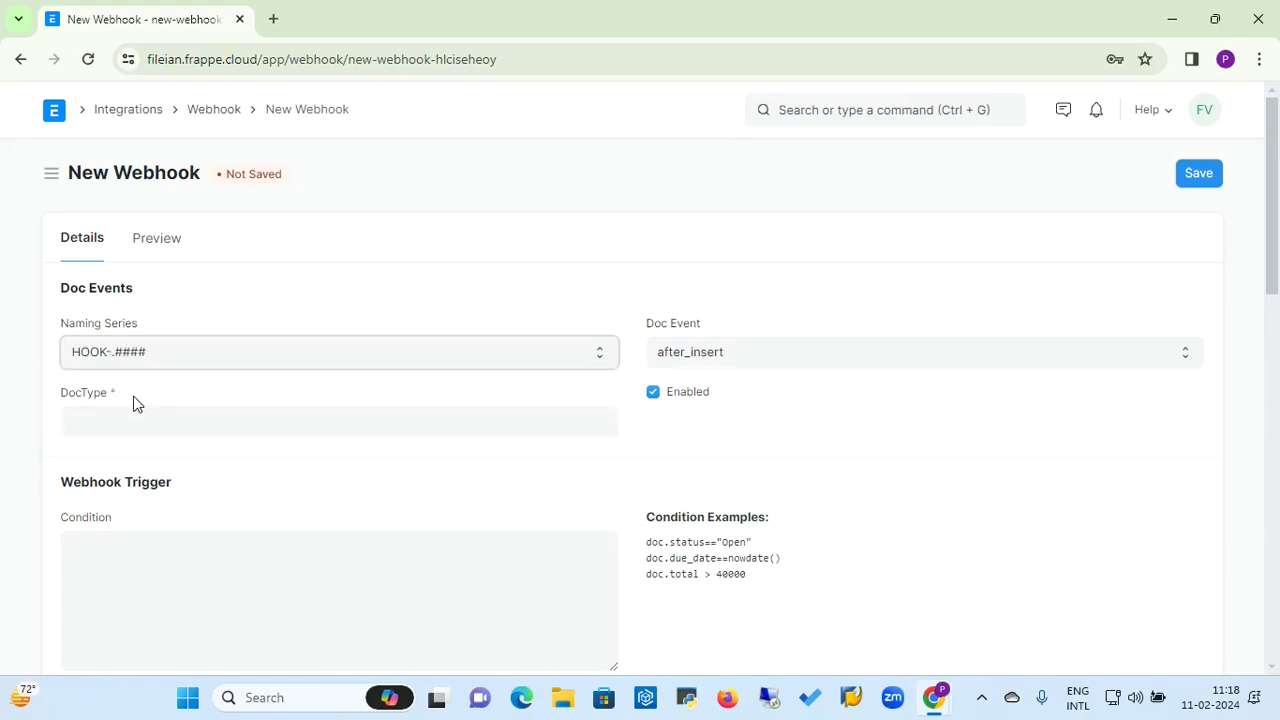
Examine the Doc Event choices for the new webhook, keeping after_insert selected.
left_click(755, 363)
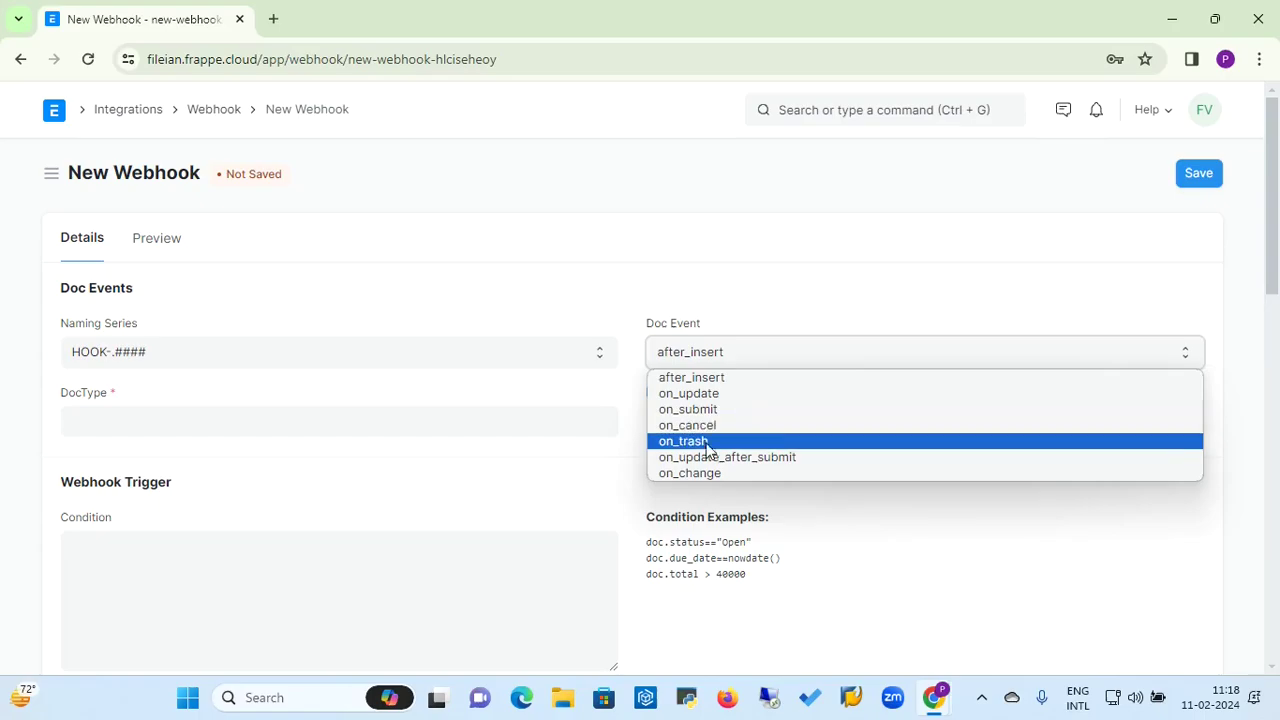
left_click(715, 377)
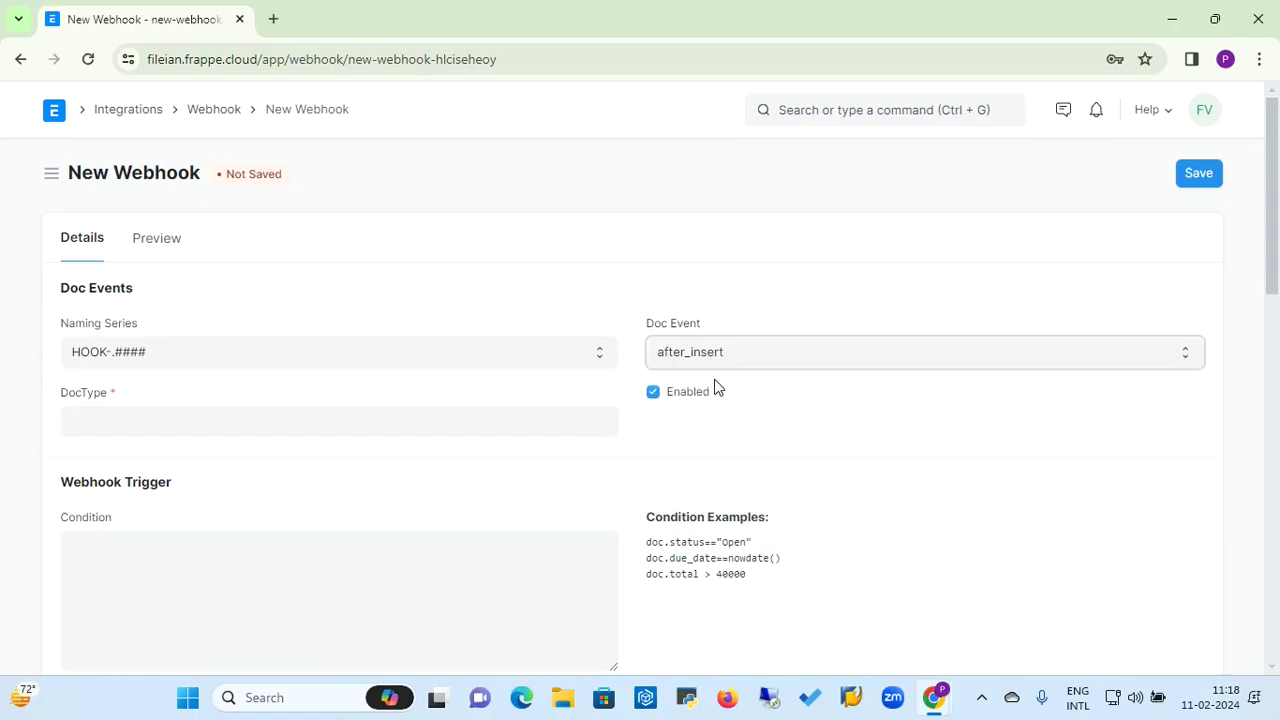
left_click(741, 362)
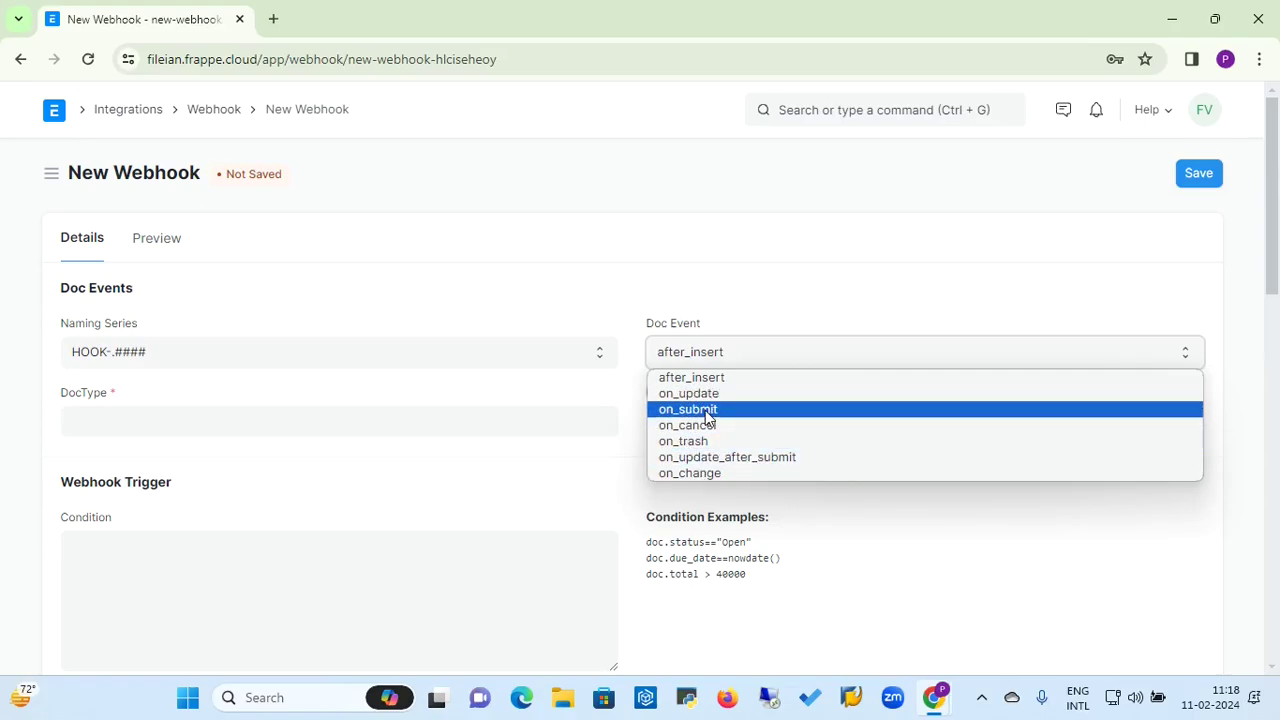
left_click(720, 378)
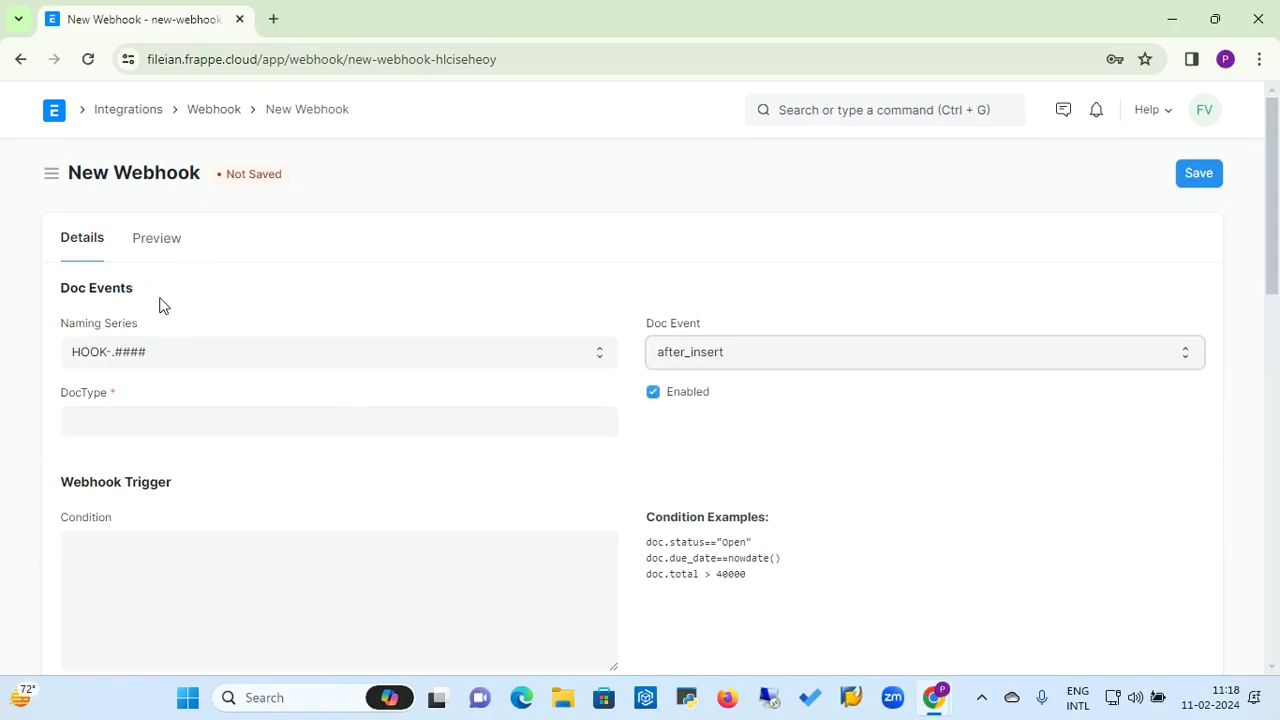
View the available DocTypes for the webhook and set its Doc Event to on_submit.
left_click(183, 425)
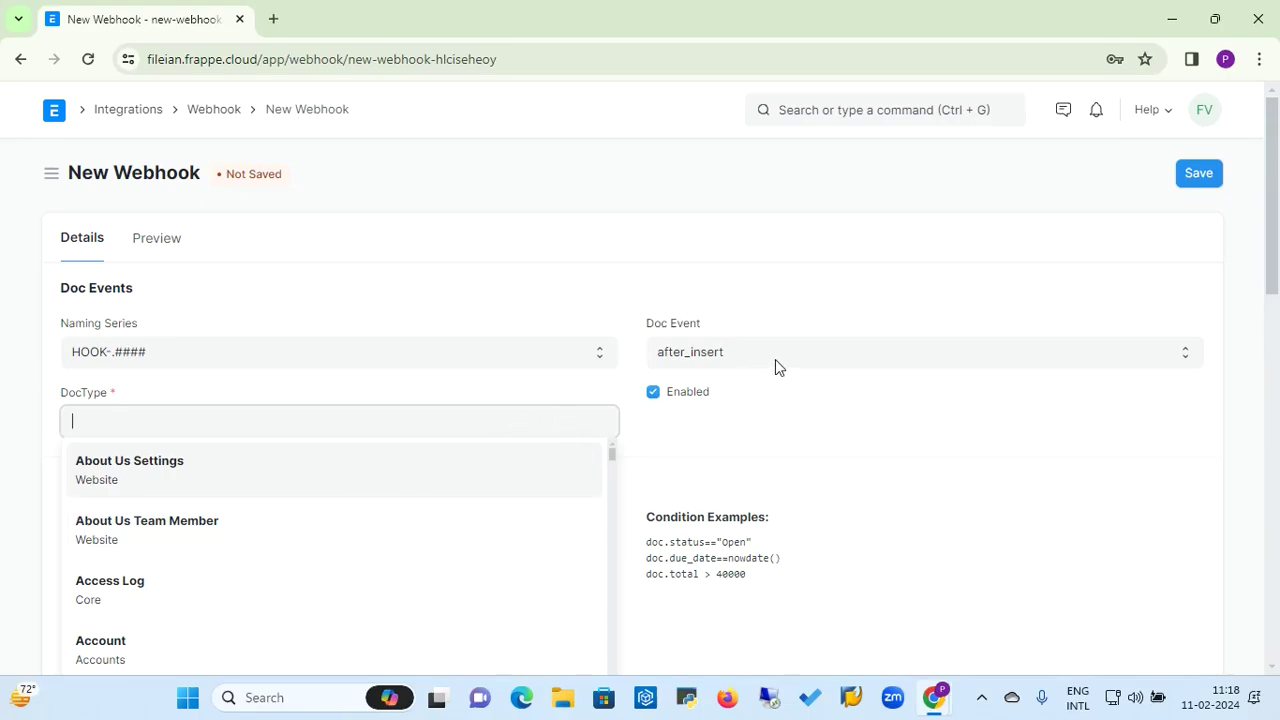
left_click(812, 363)
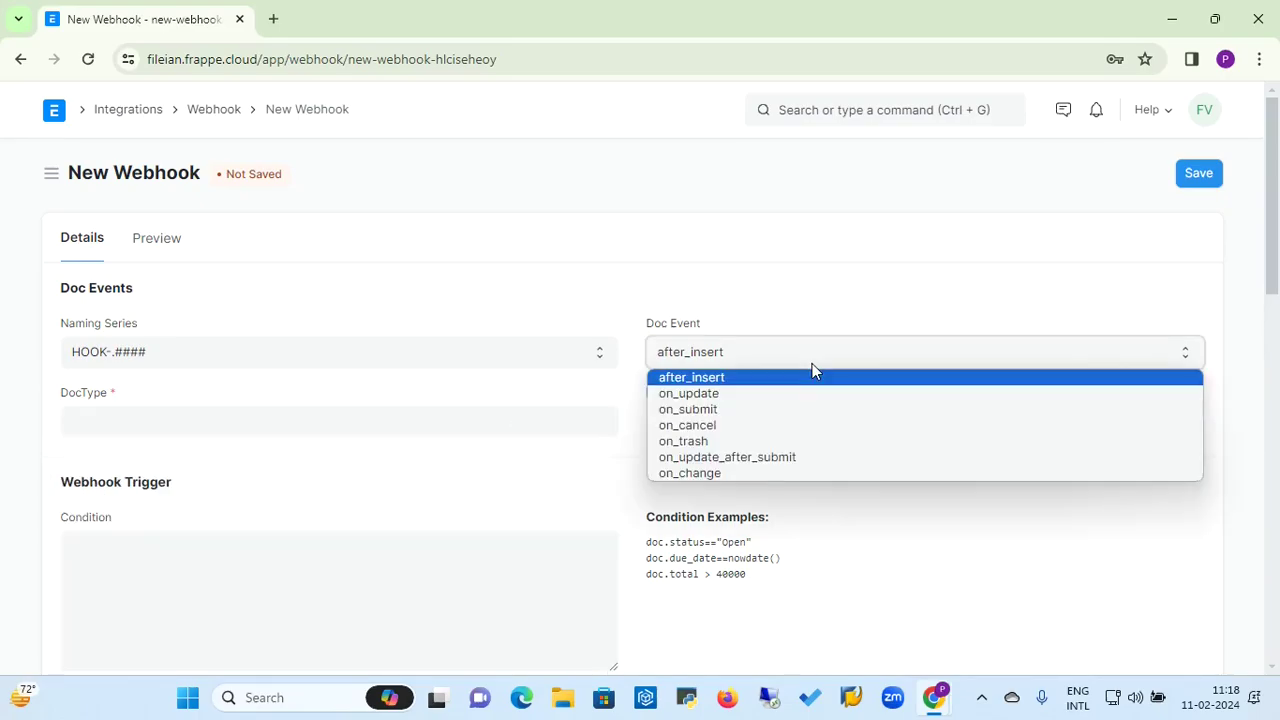
left_click(734, 411)
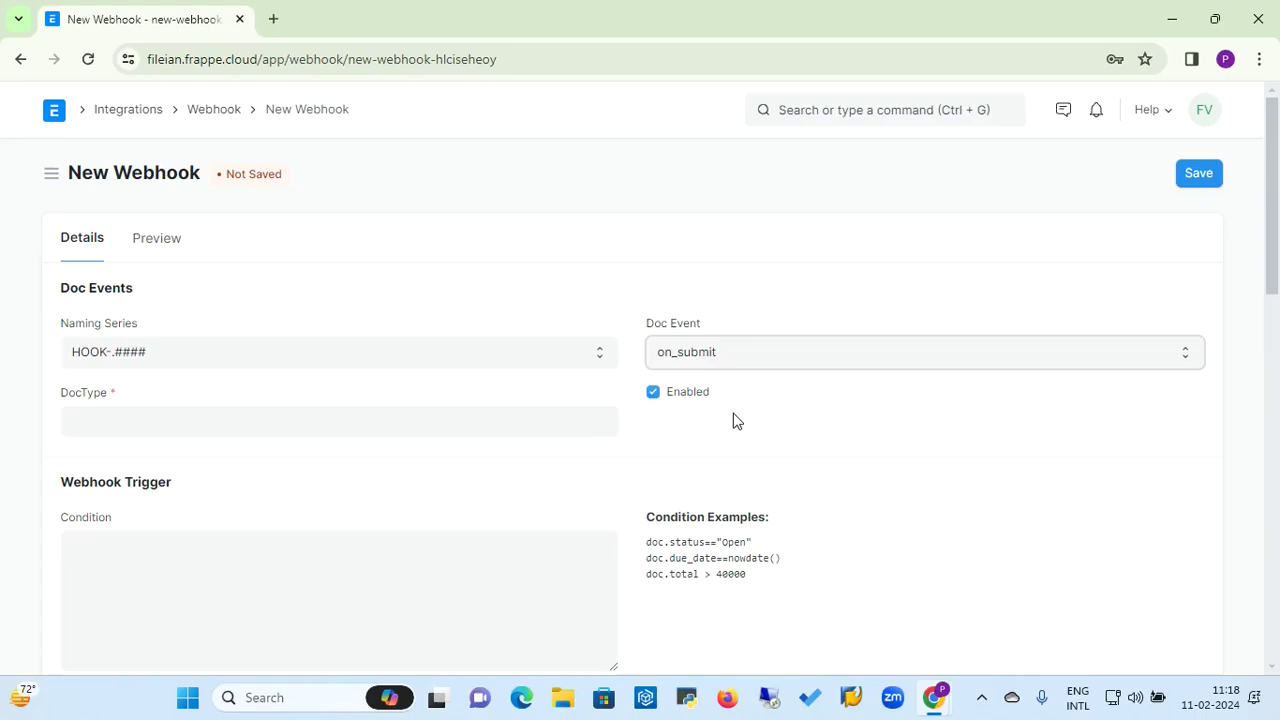
Set the new webhook's DocType to Employee.
left_click(341, 430)
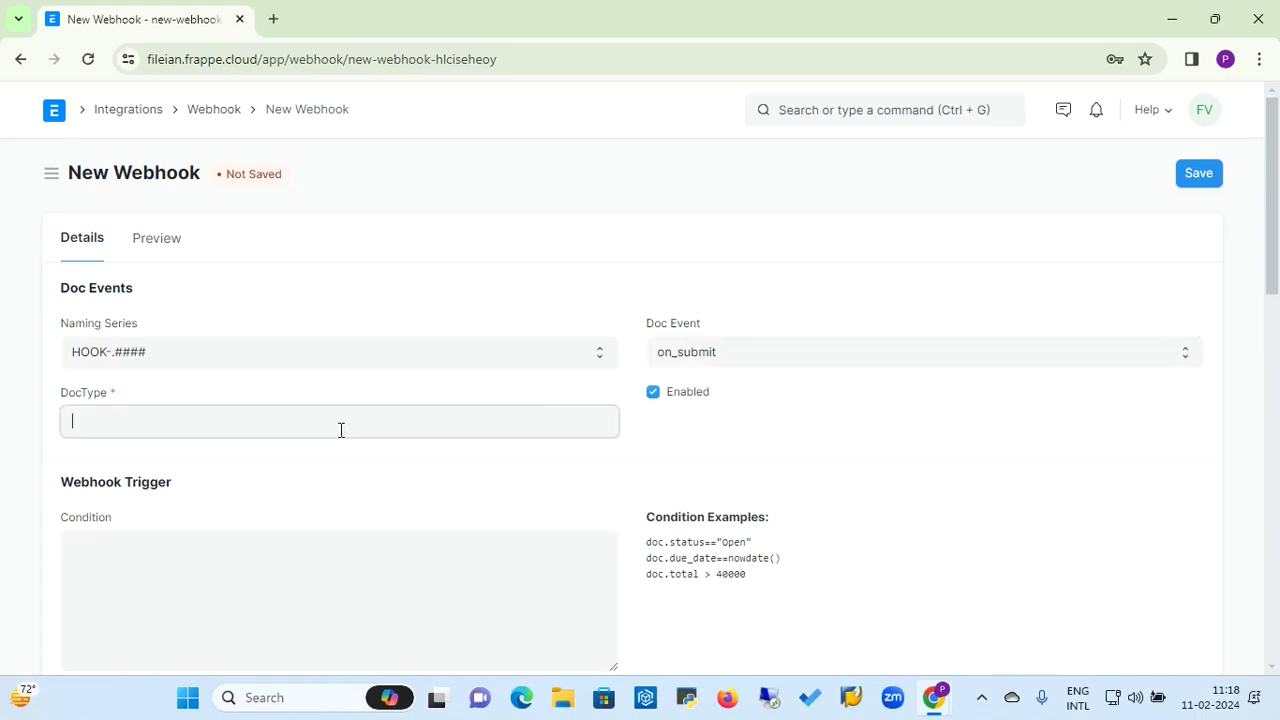
type("Empl")
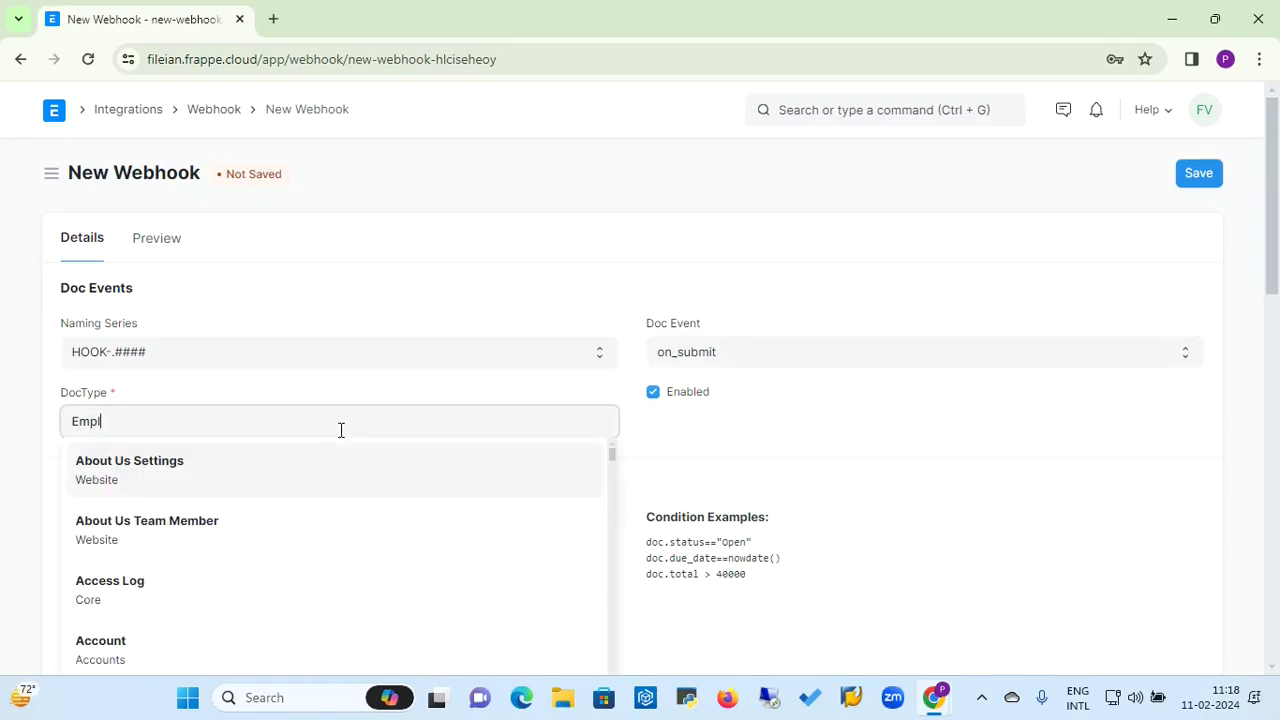
type("y")
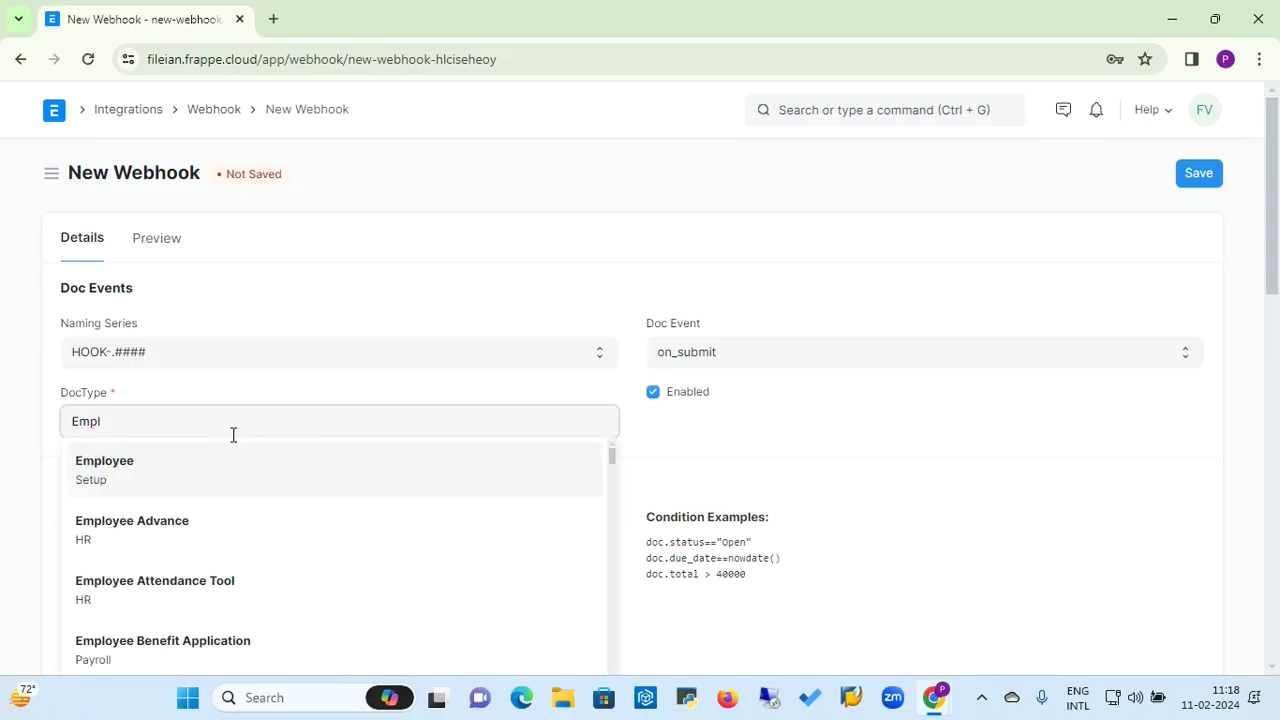
left_click(127, 468)
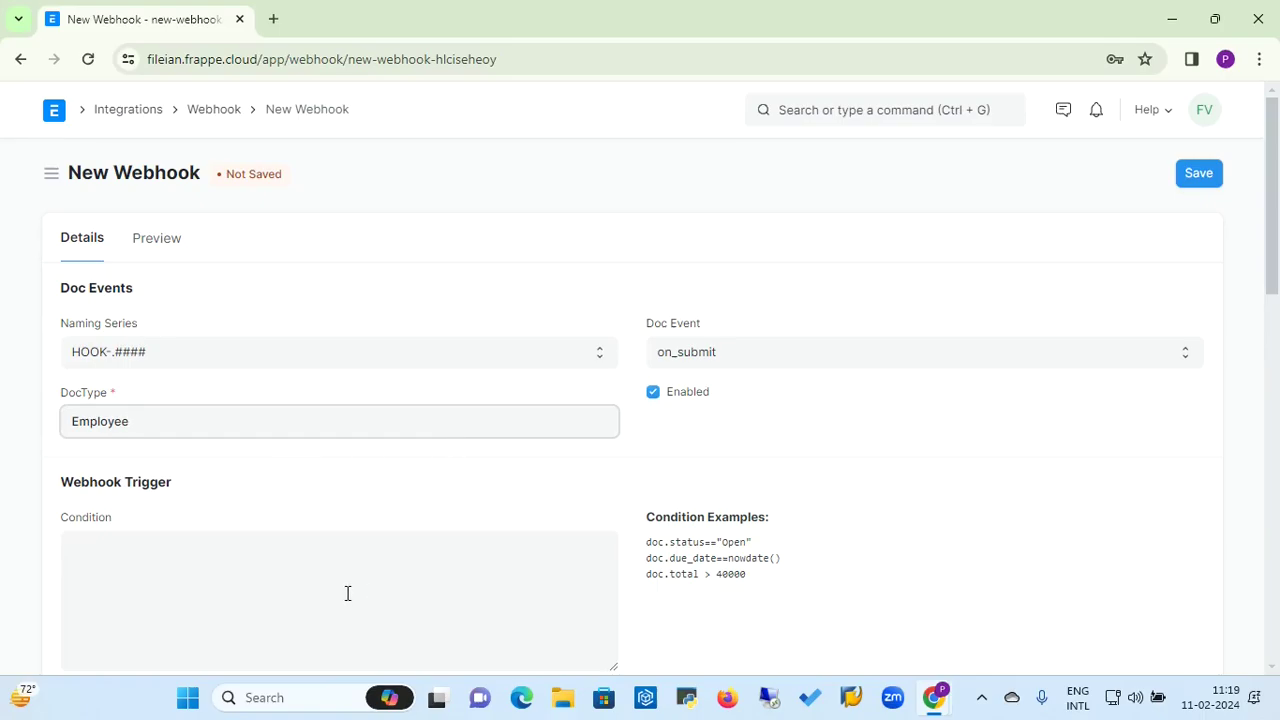
Examine the new webhook's Condition field and its Webhook Request, Security, Headers and Data sections.
left_click(211, 558)
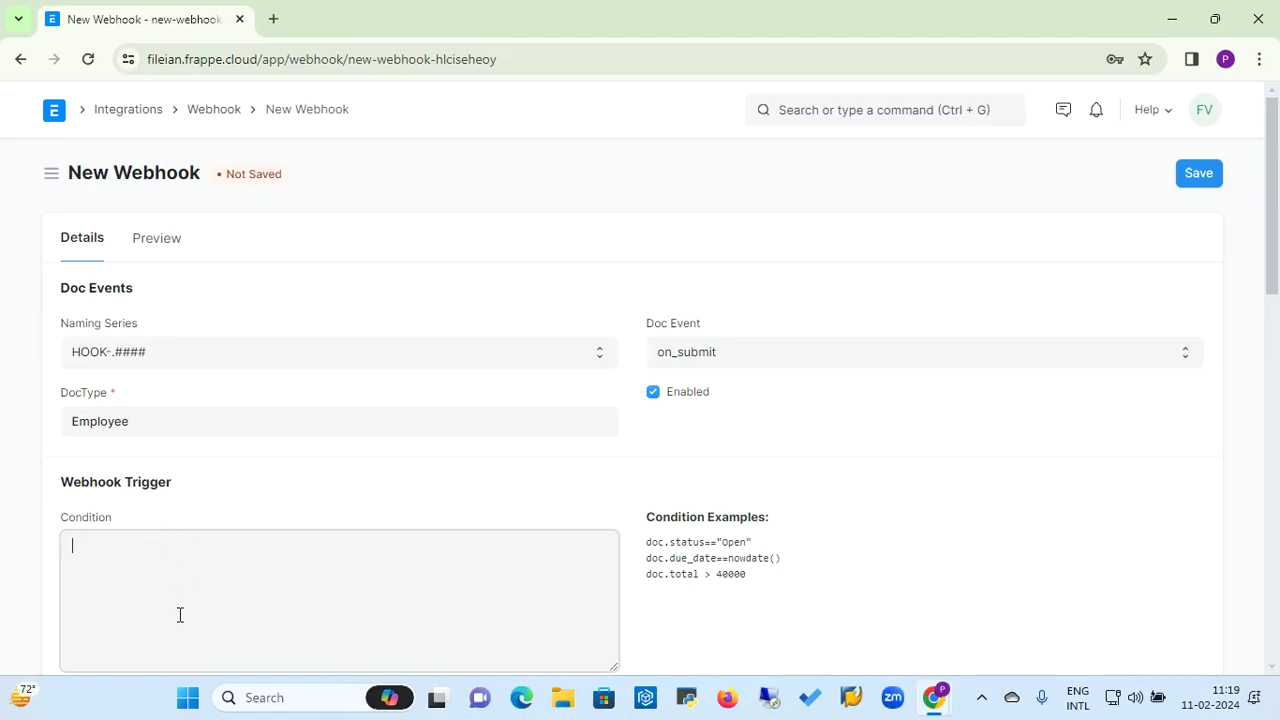
left_click(1277, 541)
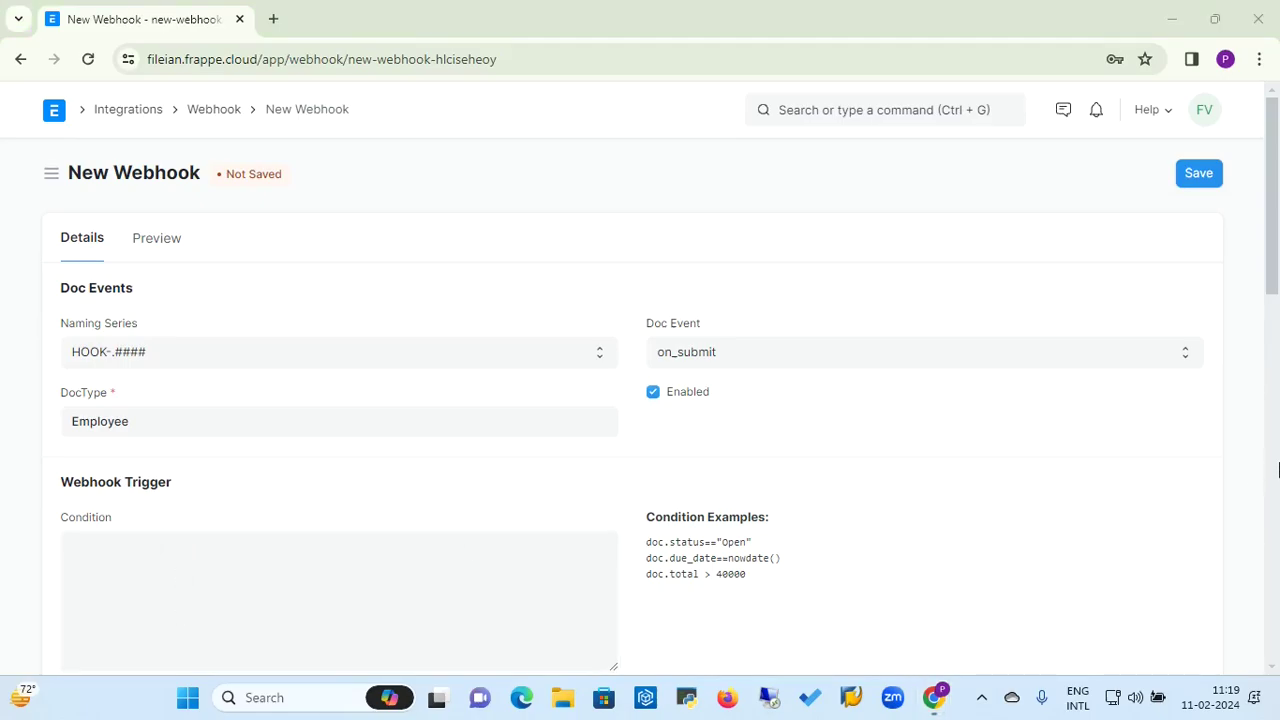
left_click(1119, 526)
scroll(1121, 526, "down", 2)
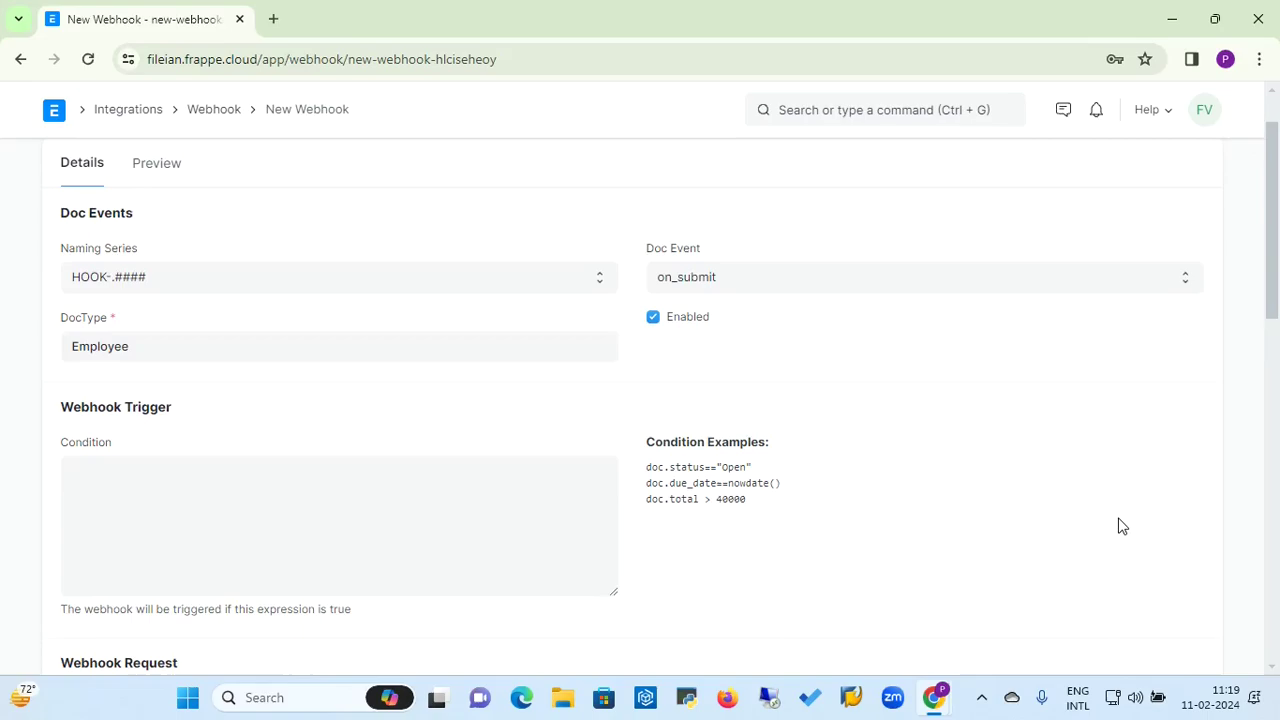
scroll(1121, 526, "down", 3)
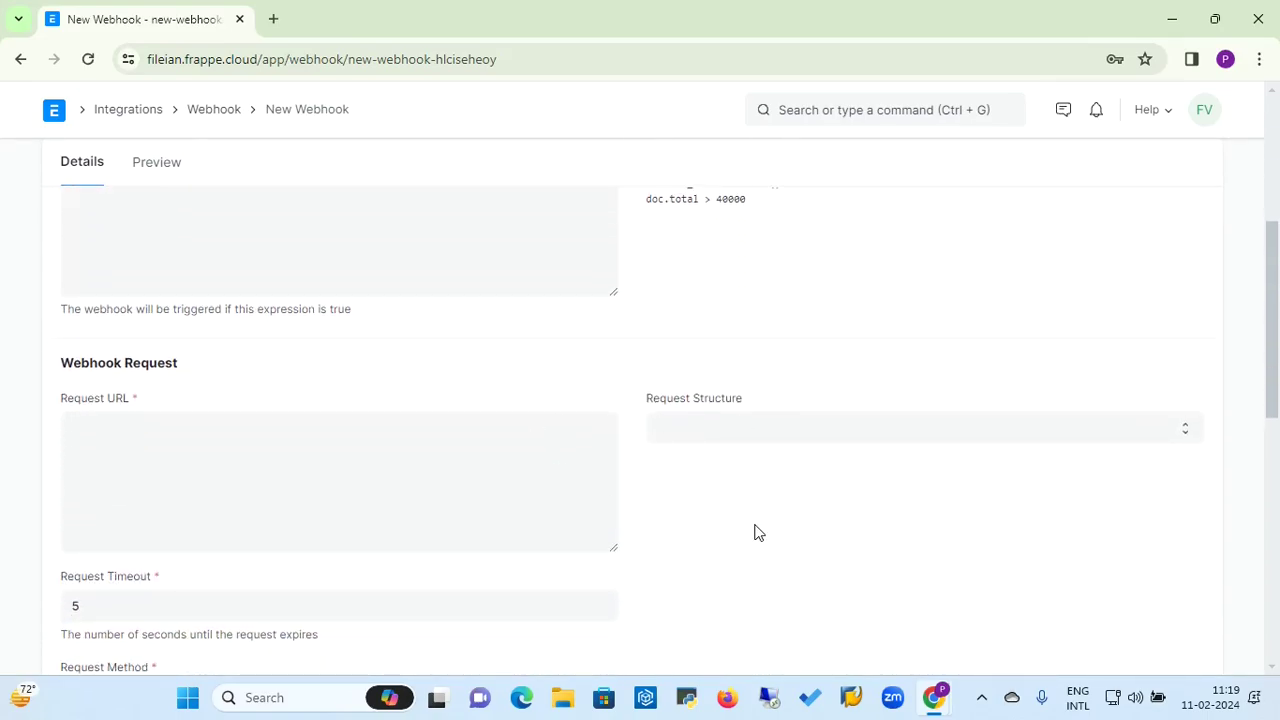
scroll(757, 532, "down", 3)
scroll(757, 532, "down", 3)
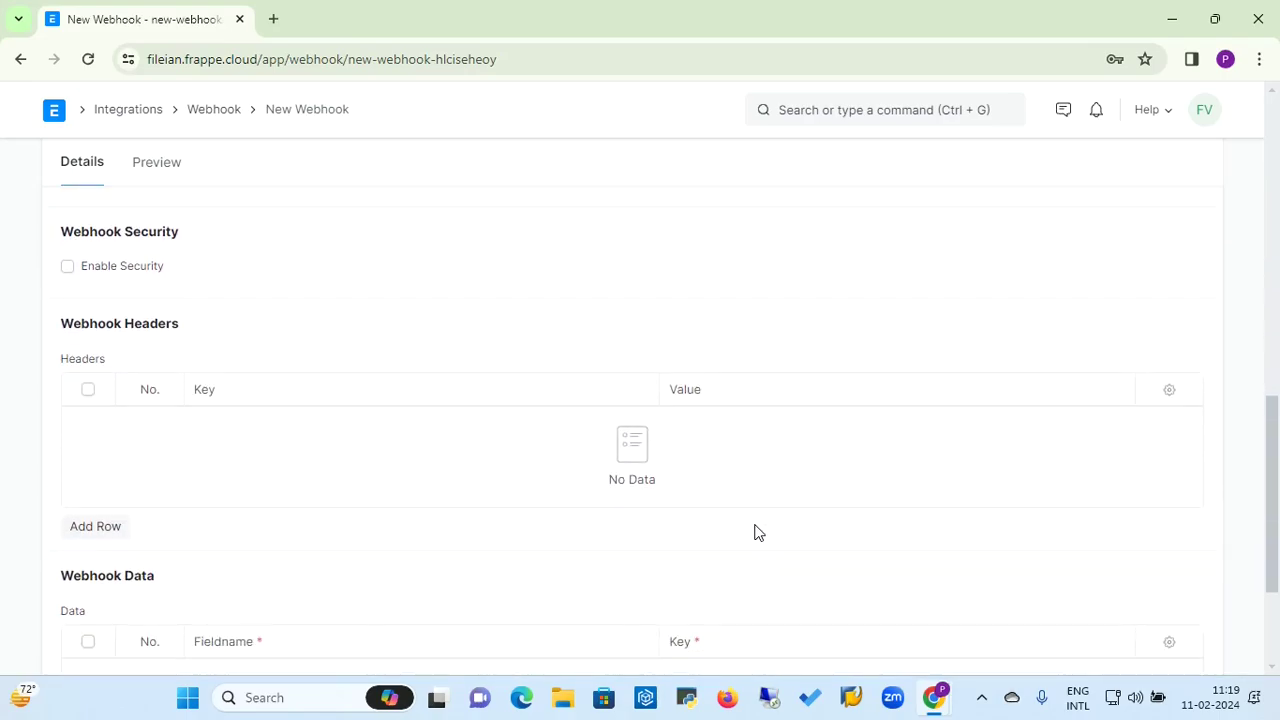
scroll(280, 500, "down", 3)
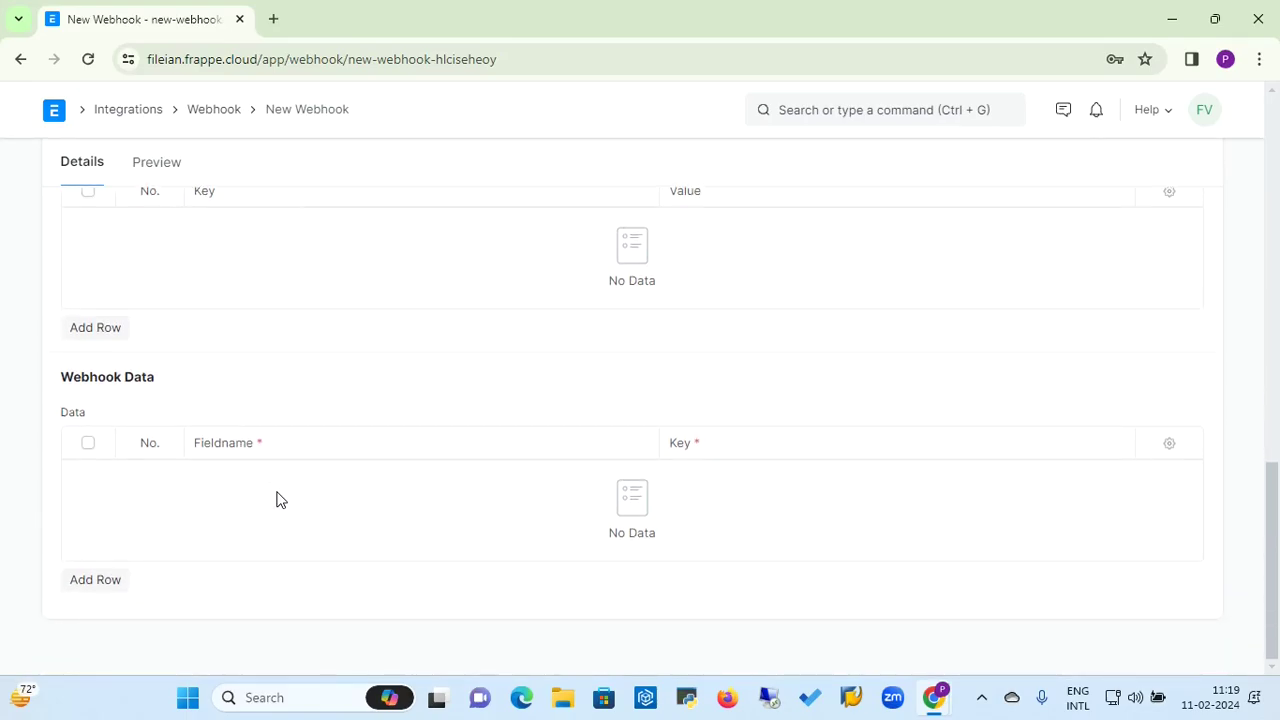
scroll(280, 500, "up", 1)
scroll(280, 500, "down", 1)
scroll(257, 500, "up", 3)
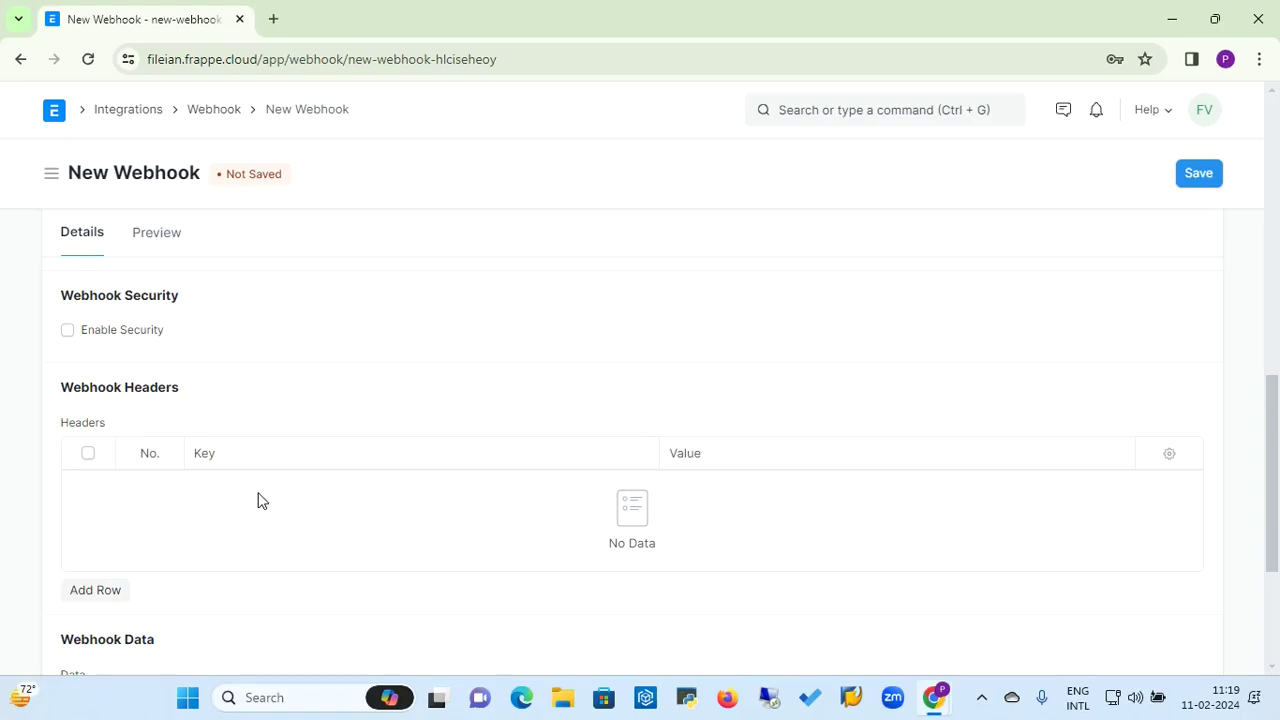
scroll(257, 500, "up", 2)
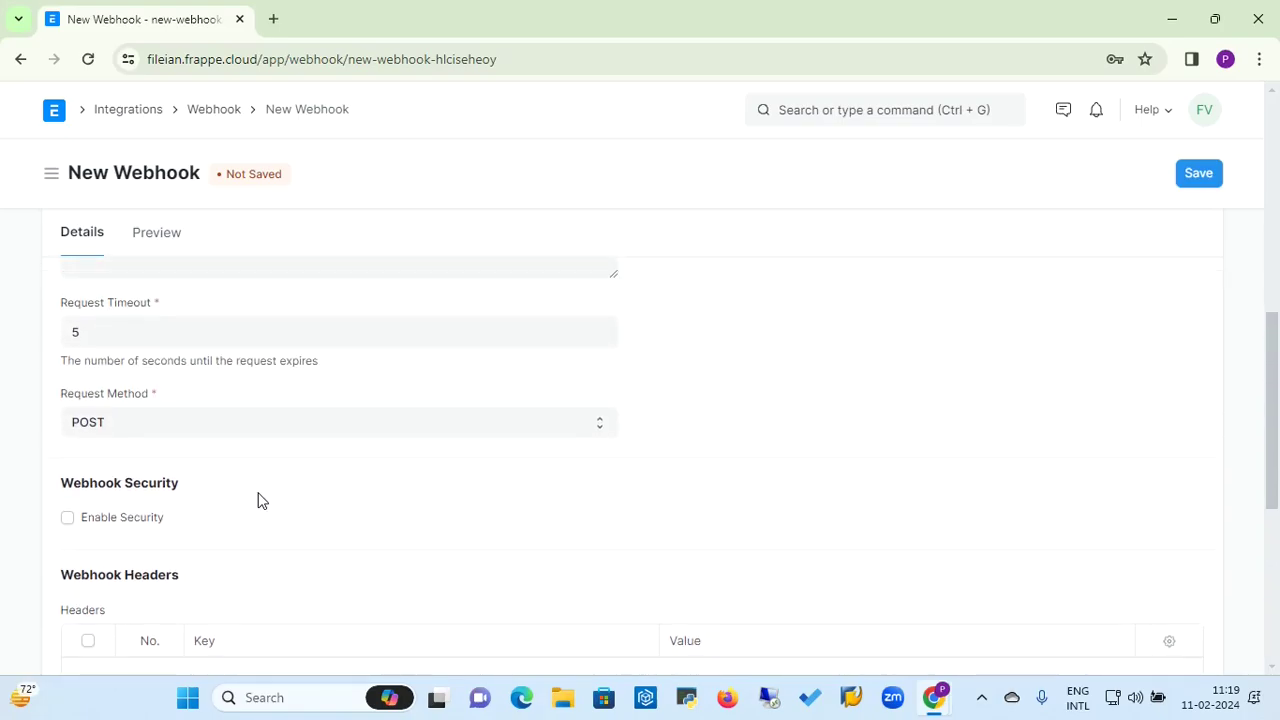
scroll(258, 500, "up", 3)
scroll(259, 495, "up", 2)
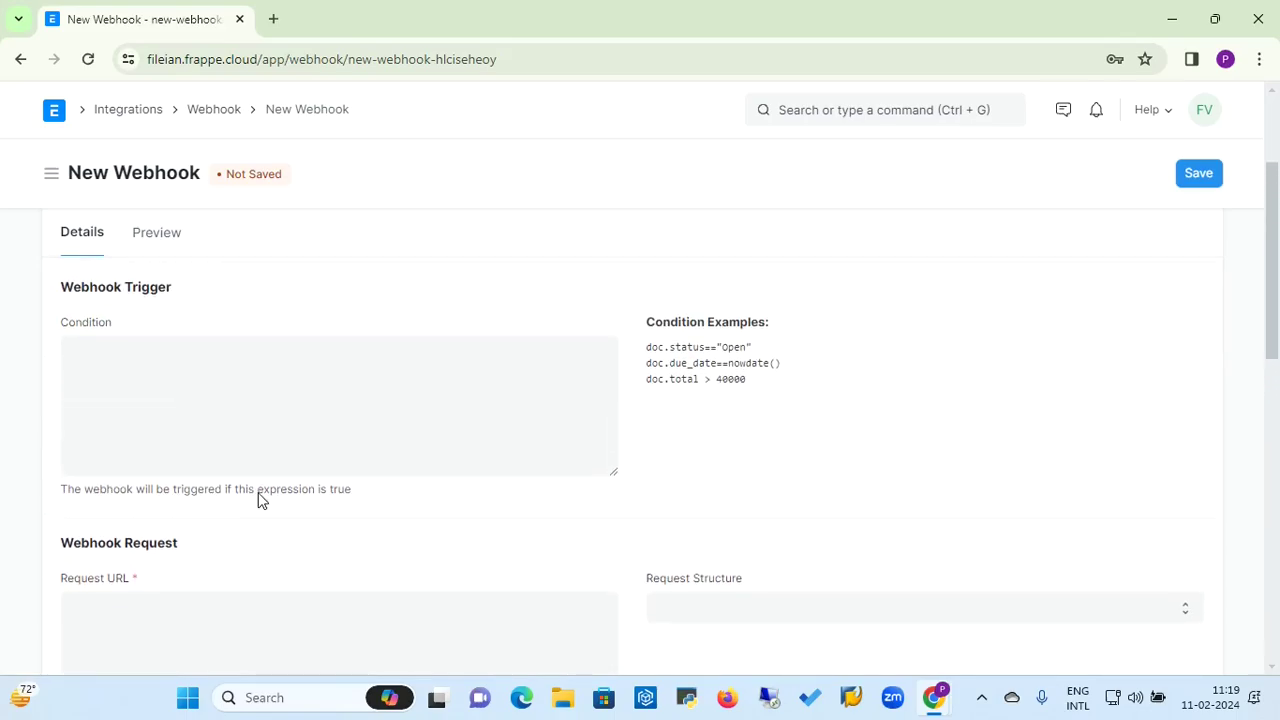
scroll(257, 500, "up", 2)
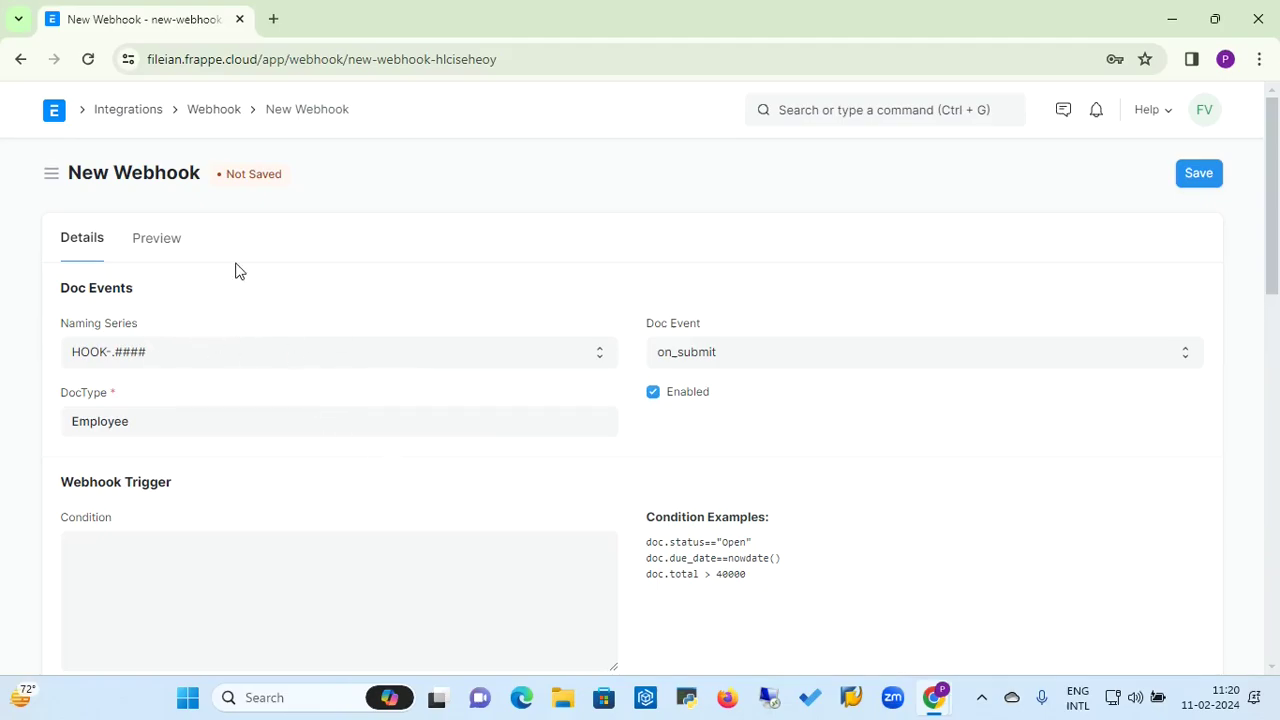
Open SMS Settings from the Integrations workspace, review the gateway URL, message and receiver parameter fields, and return to the workspace.
left_click(128, 116)
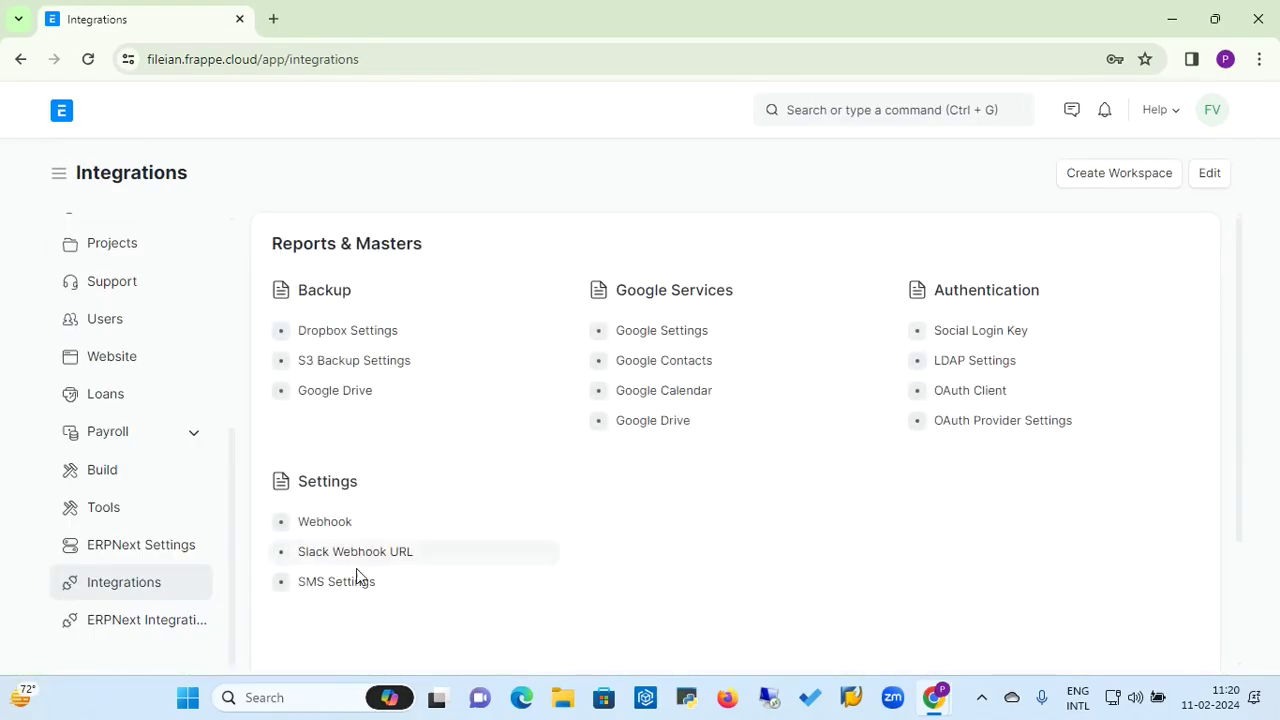
left_click(340, 589)
left_click(401, 323)
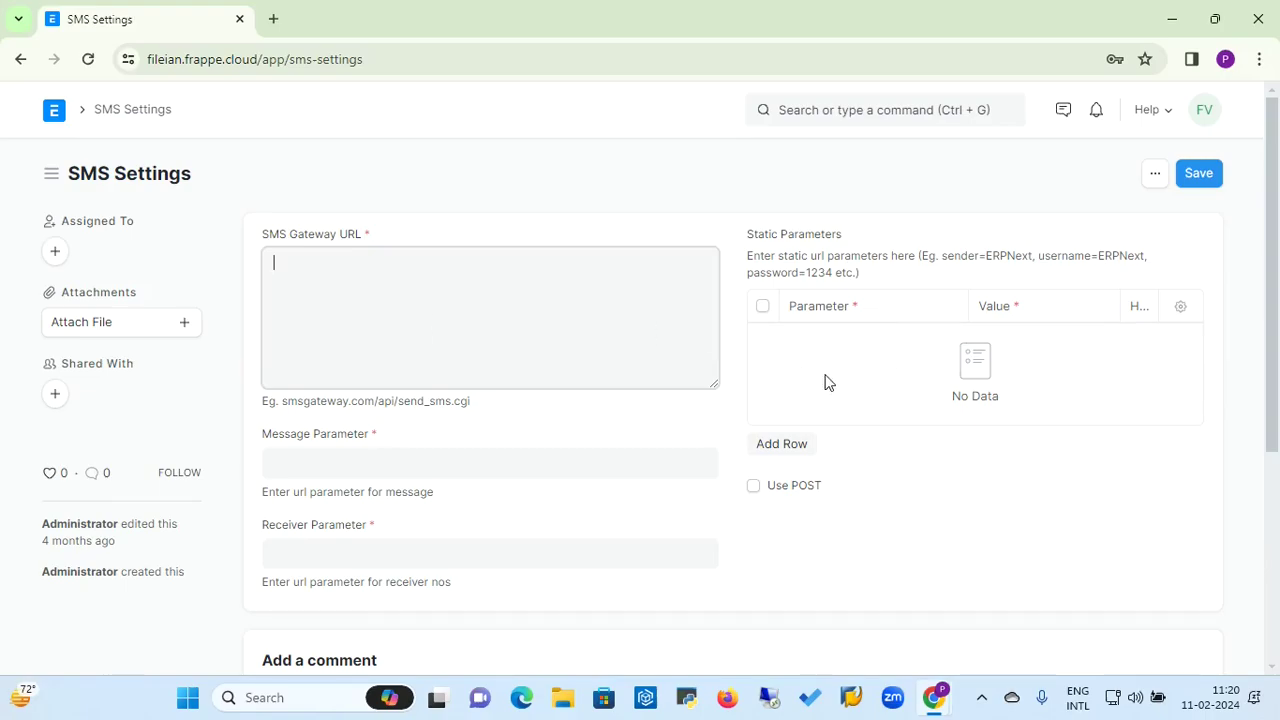
left_click(497, 458)
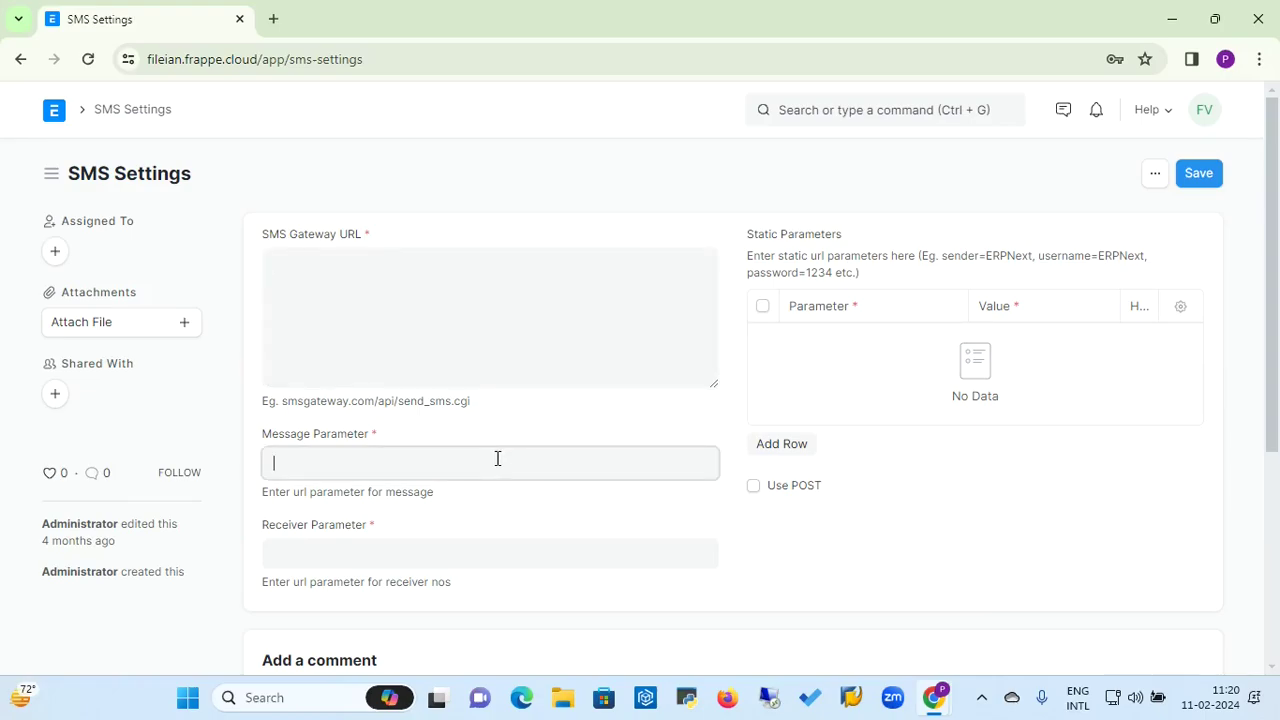
left_click(432, 547)
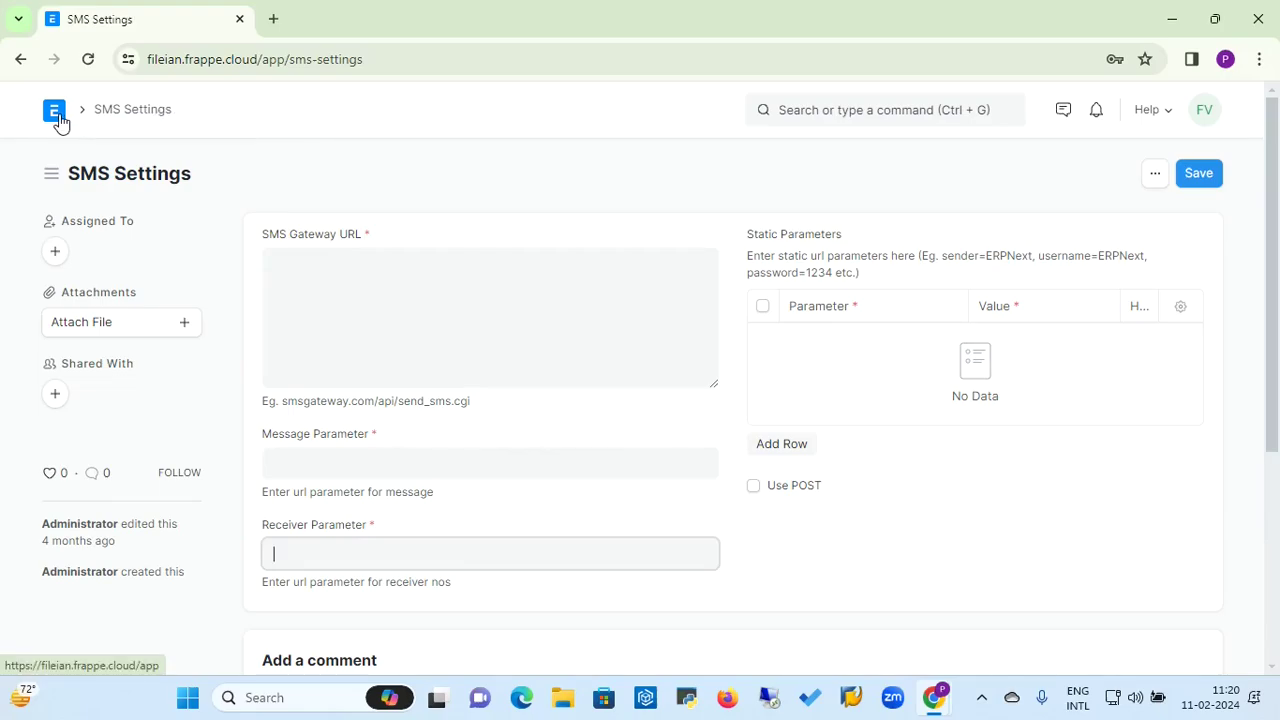
left_click(20, 59)
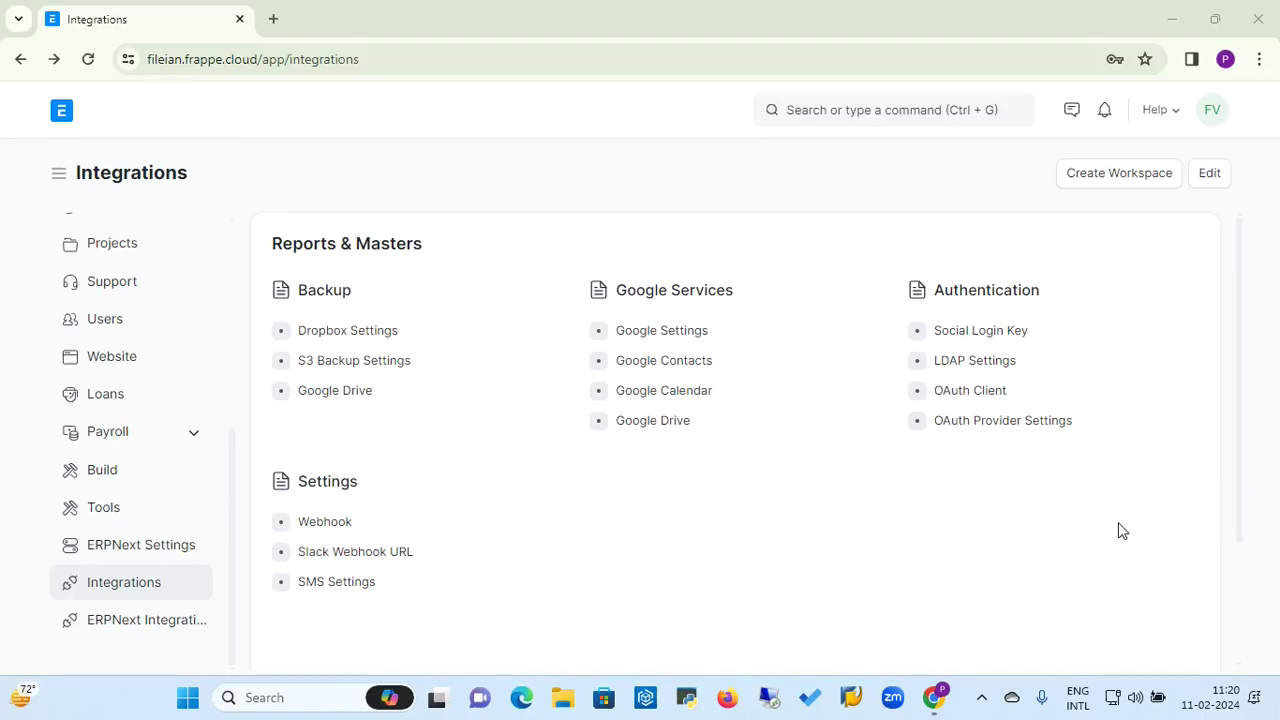
Start a new Social Login Key from the Integrations workspace and view the Social Login Provider choices, keeping Custom.
scroll(1120, 530, "down", 1)
scroll(1120, 530, "down", 3)
scroll(1120, 530, "up", 4)
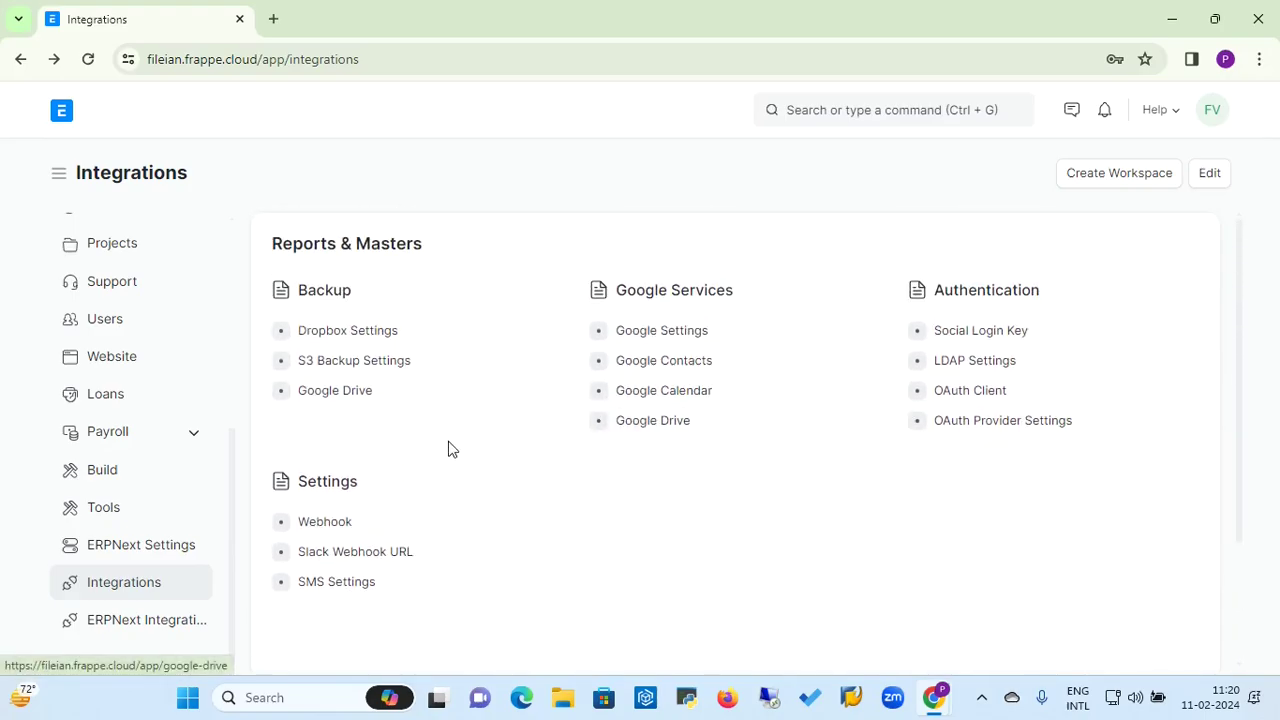
left_click(977, 333)
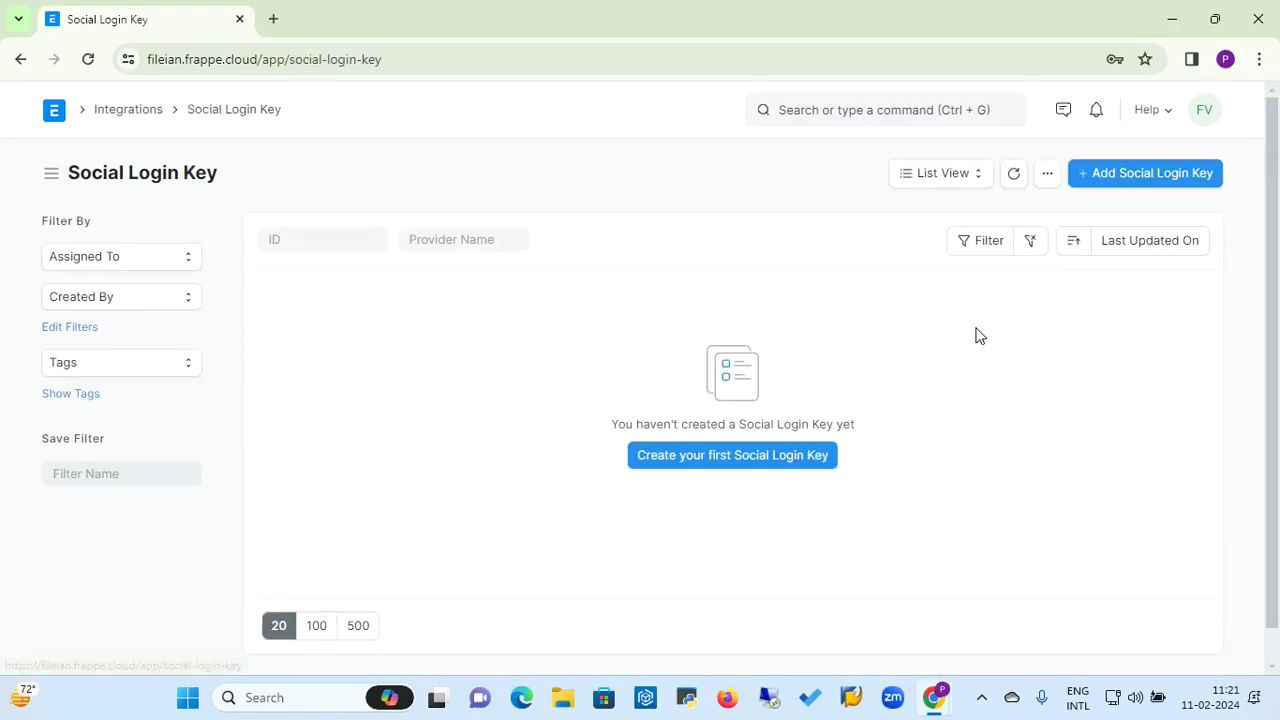
left_click(1142, 174)
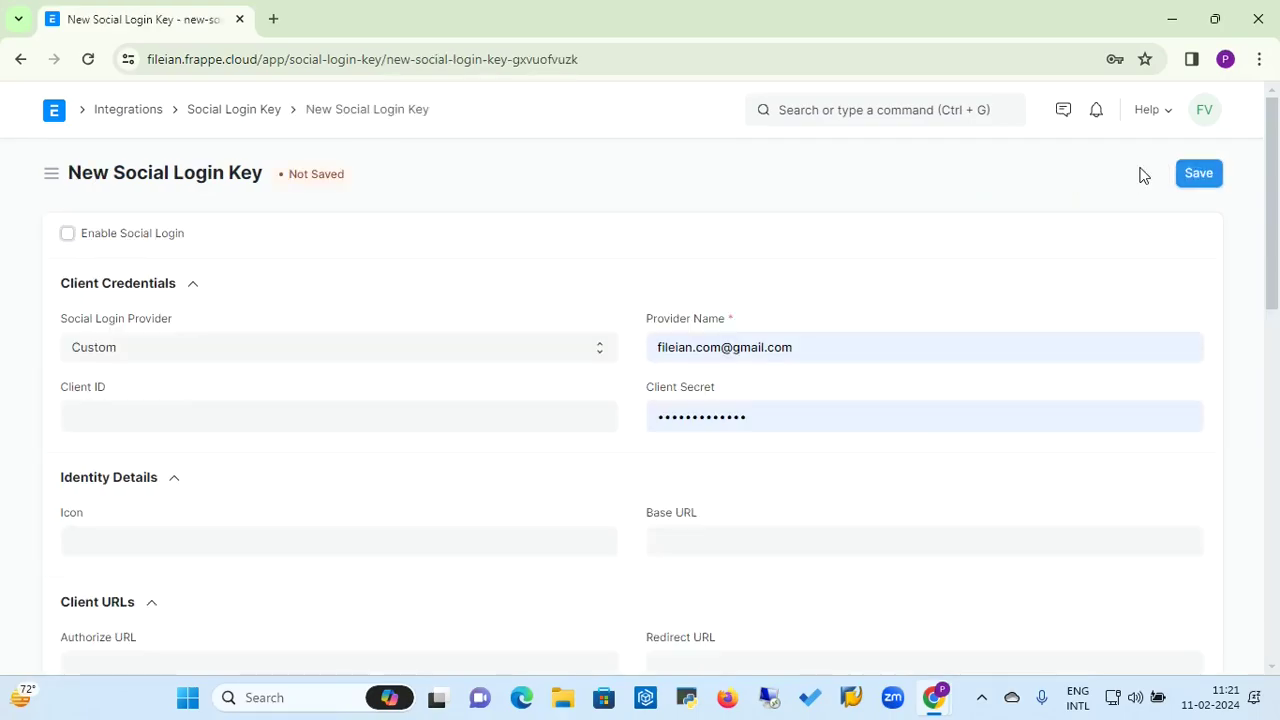
left_click(182, 350)
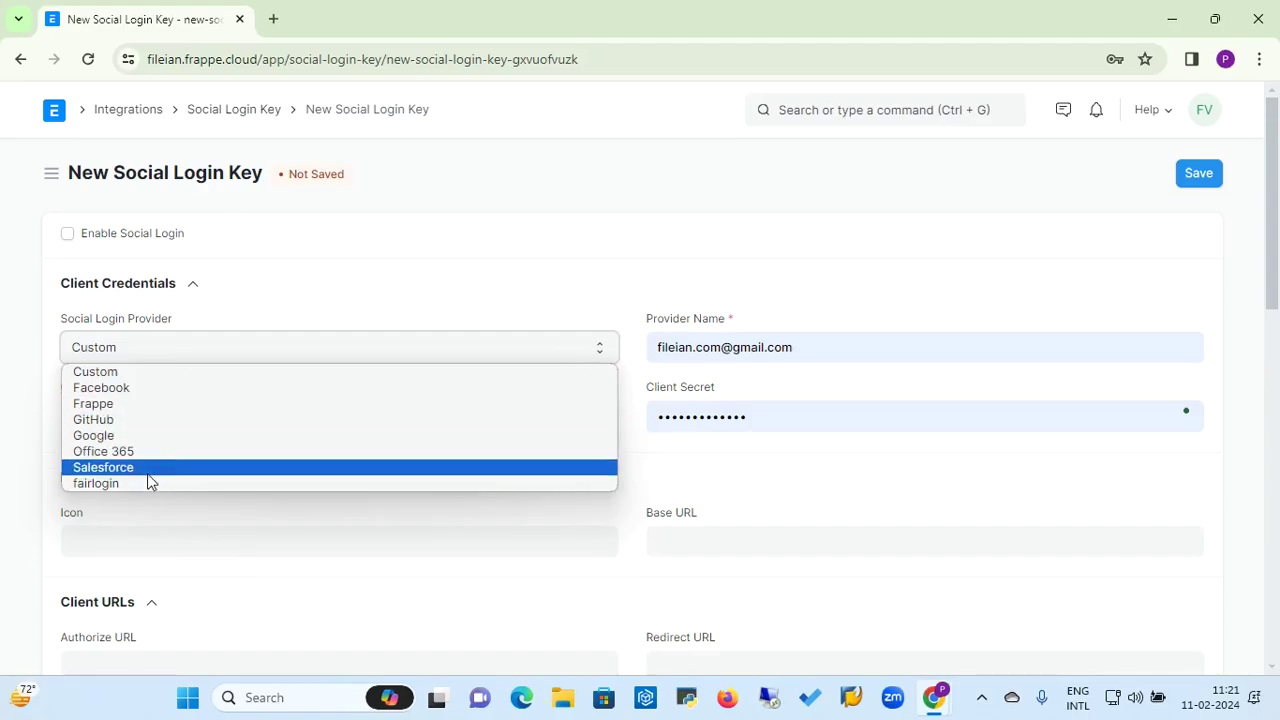
left_click(313, 302)
Review the Client ID field and the Icon and Base URL identity details of the new Social Login Key.
left_click(190, 422)
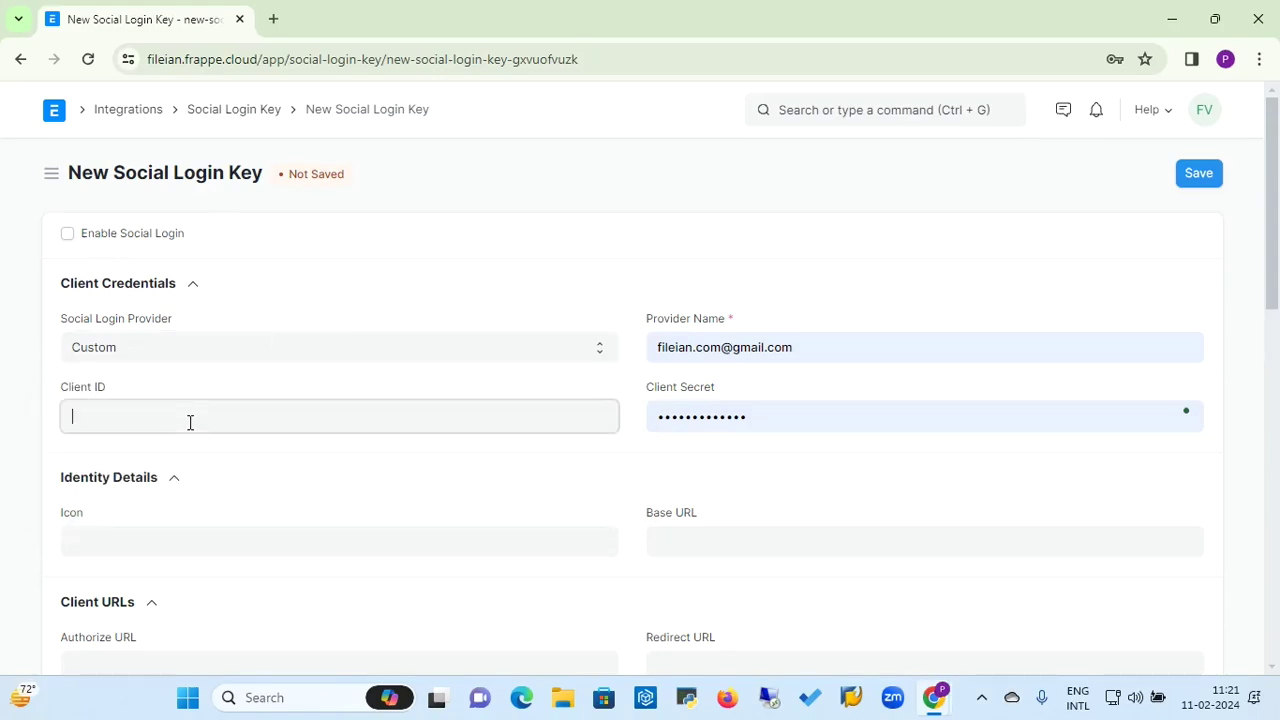
left_click(202, 548)
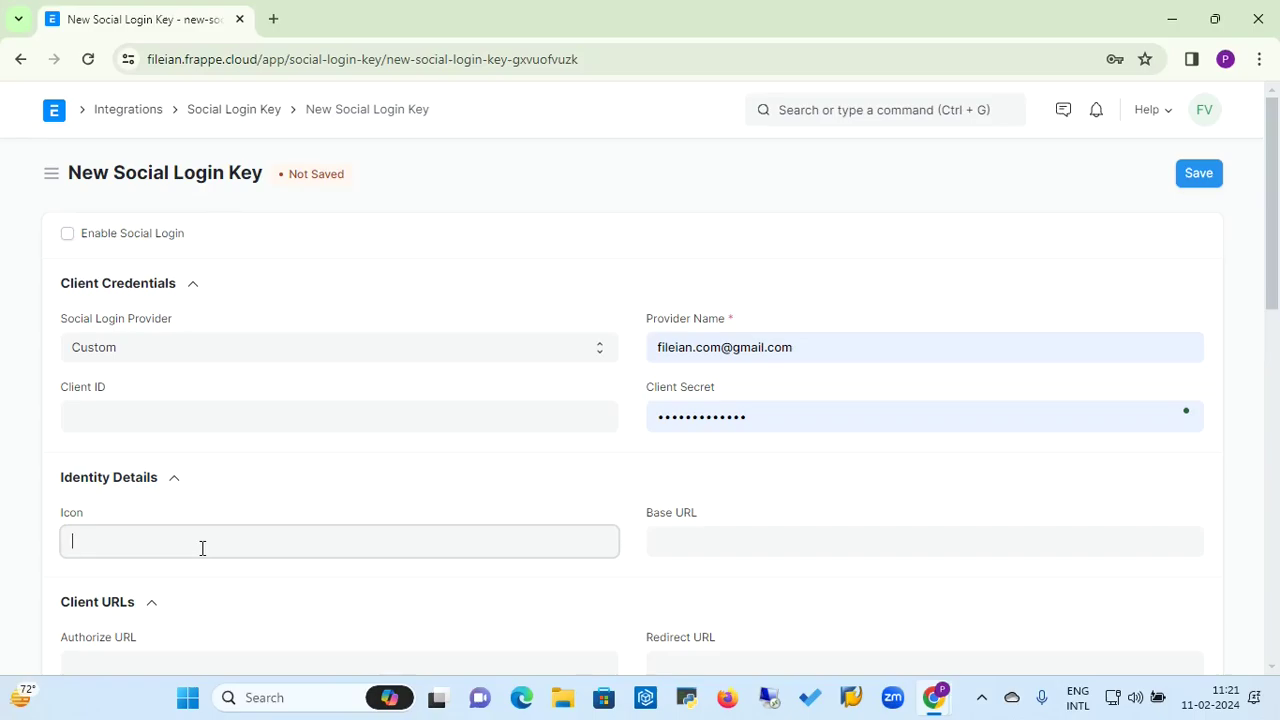
left_click(766, 547)
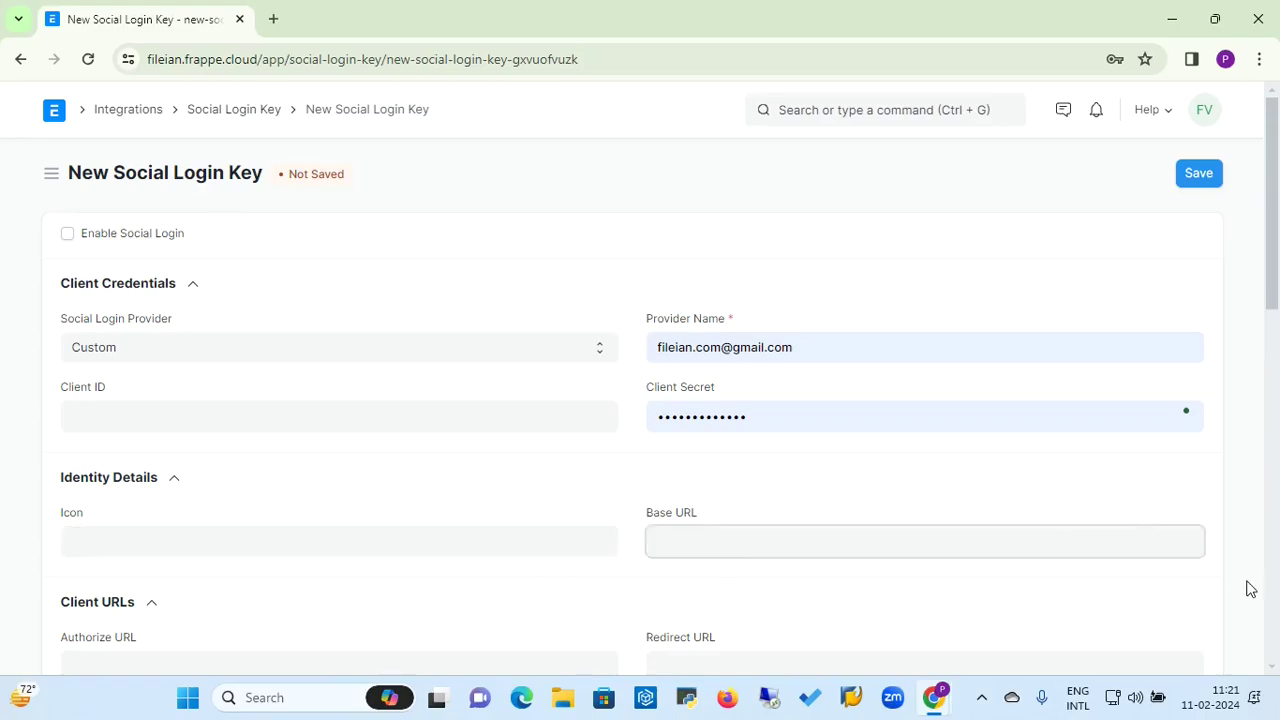
left_click(1188, 589)
scroll(1188, 589, "down", 2)
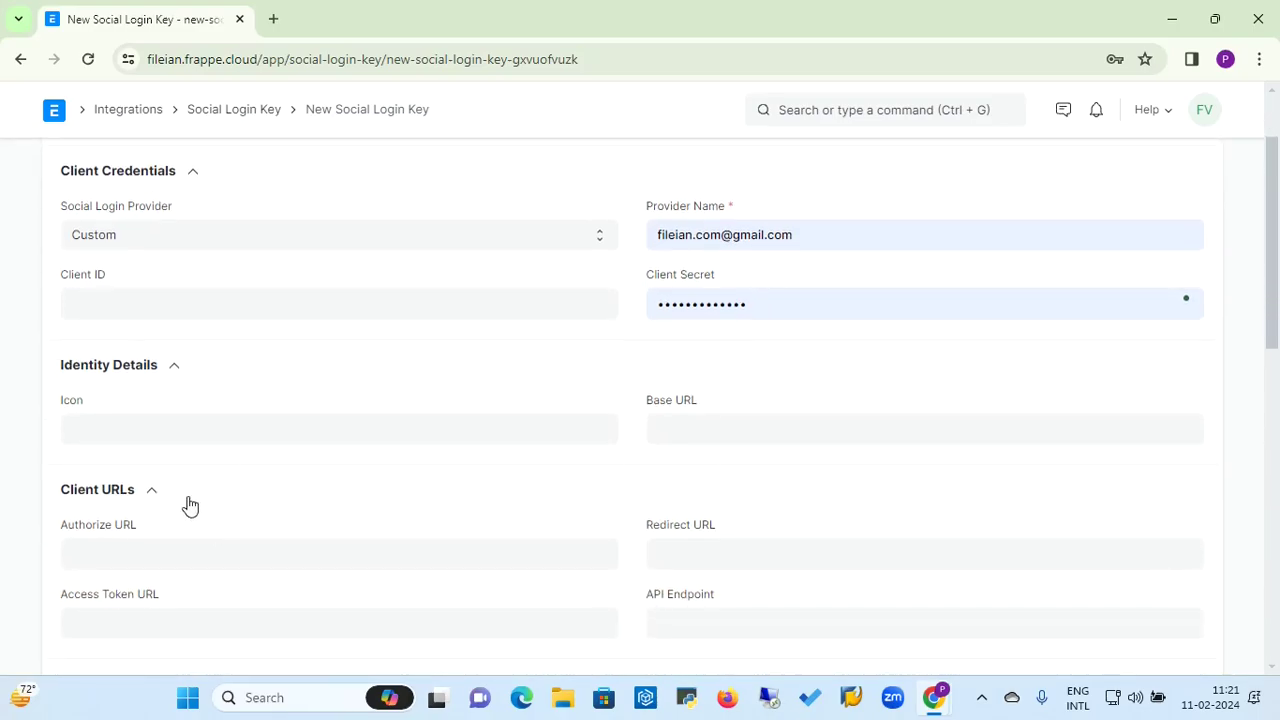
Review the Authorize, Access Token, API Endpoint and Redirect fields under Client URLs, and return to the Integrations workspace.
left_click(189, 556)
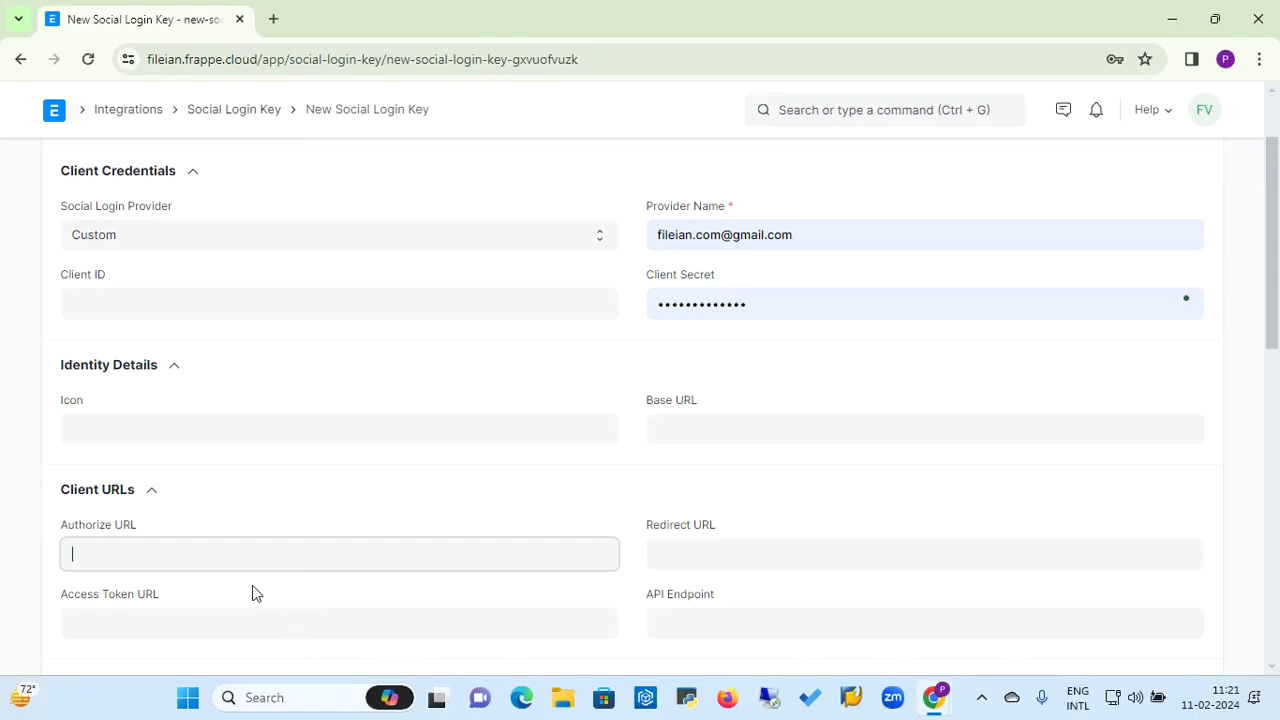
left_click(436, 490)
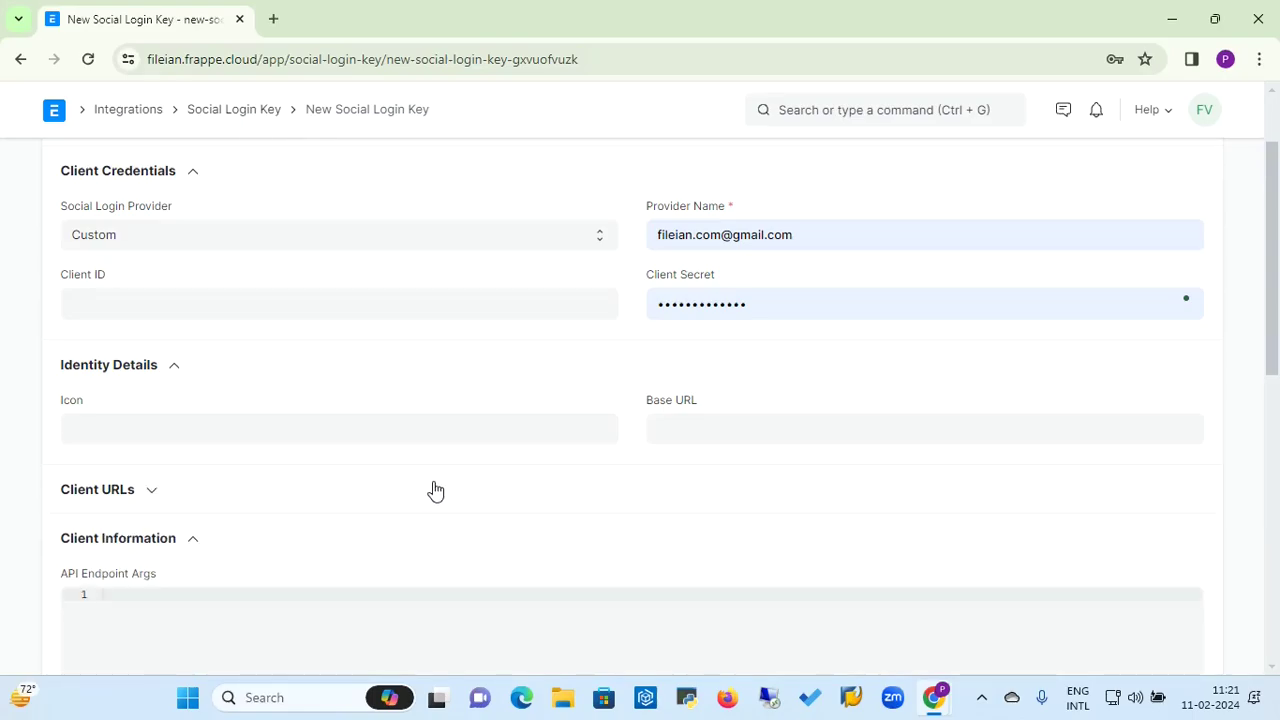
left_click(145, 491)
left_click(148, 625)
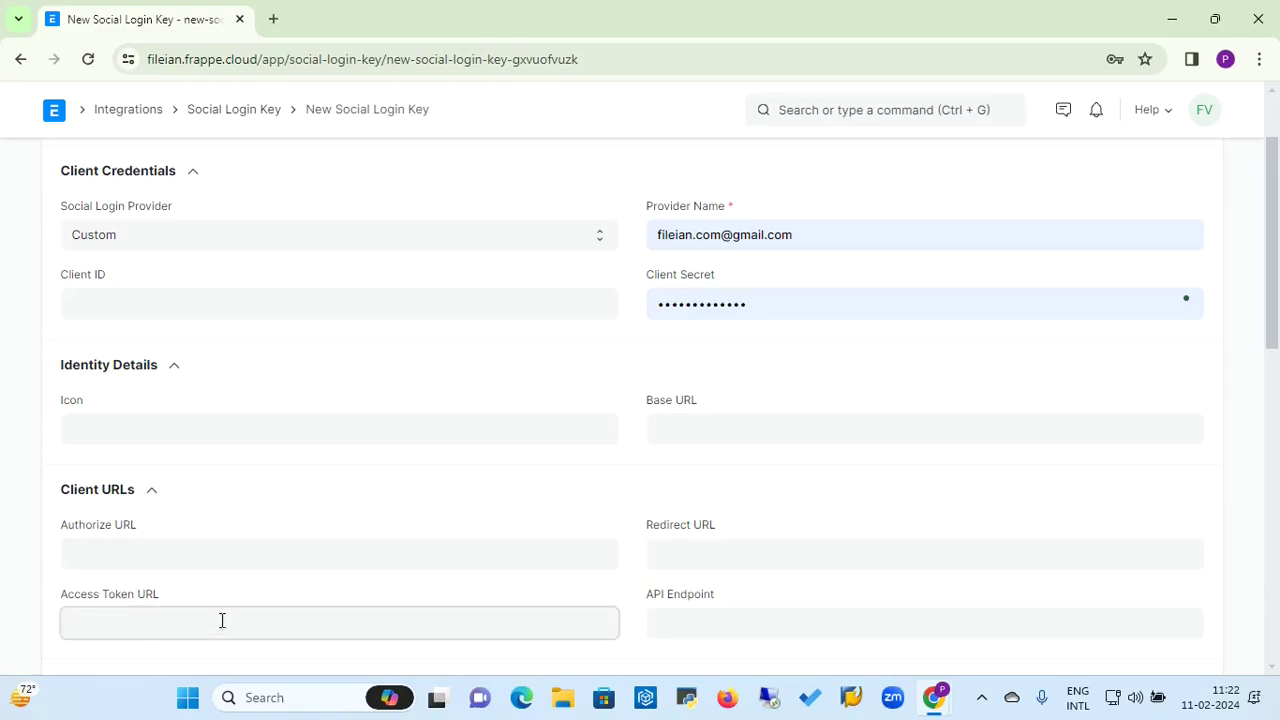
left_click(790, 624)
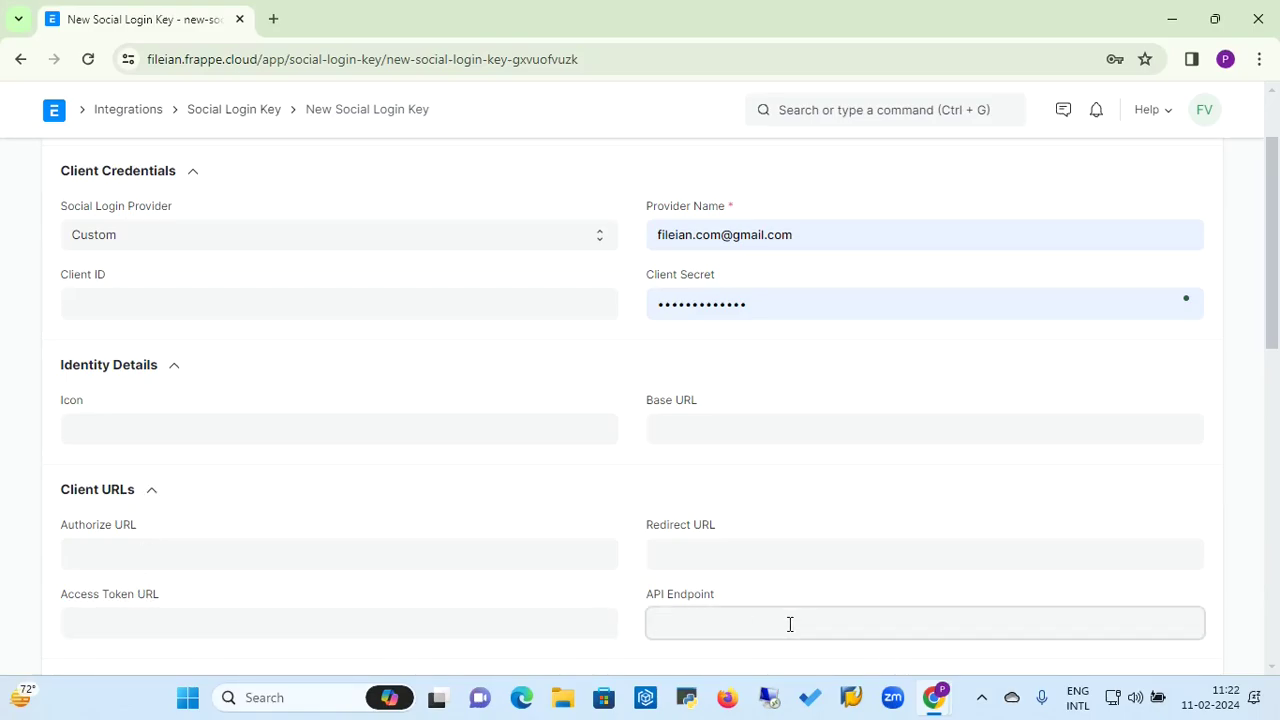
left_click(767, 560)
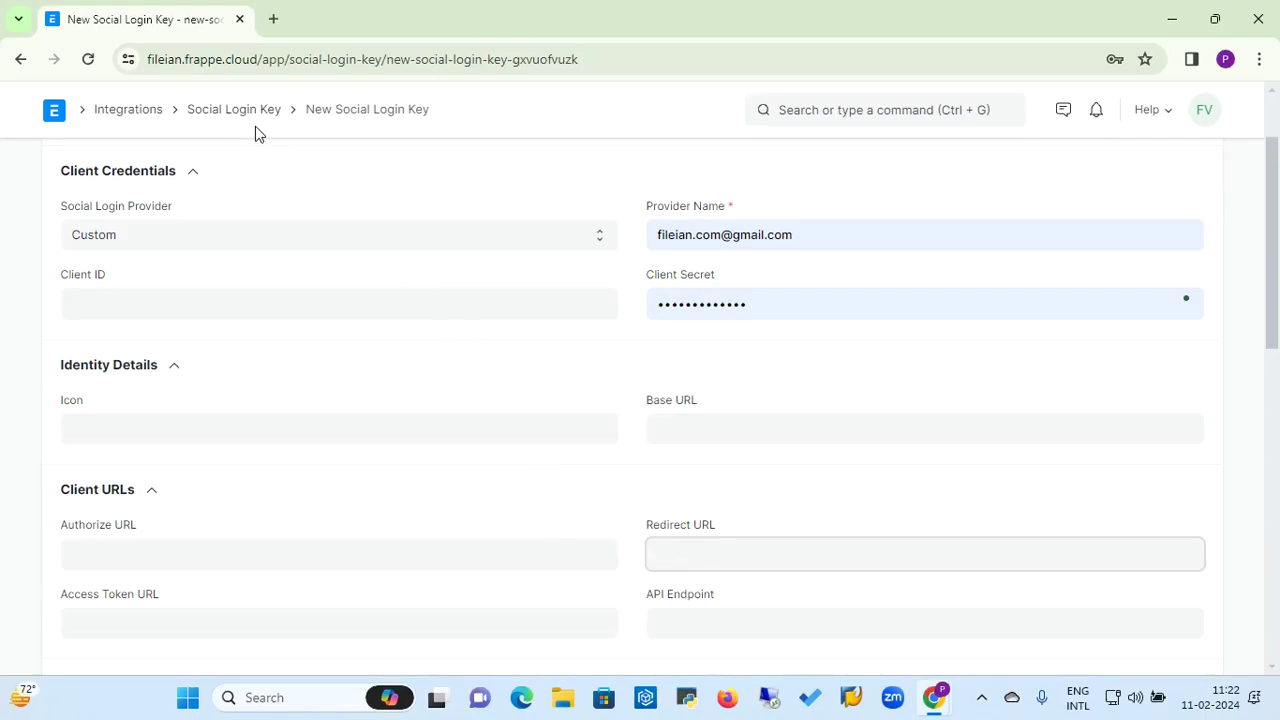
left_click(135, 114)
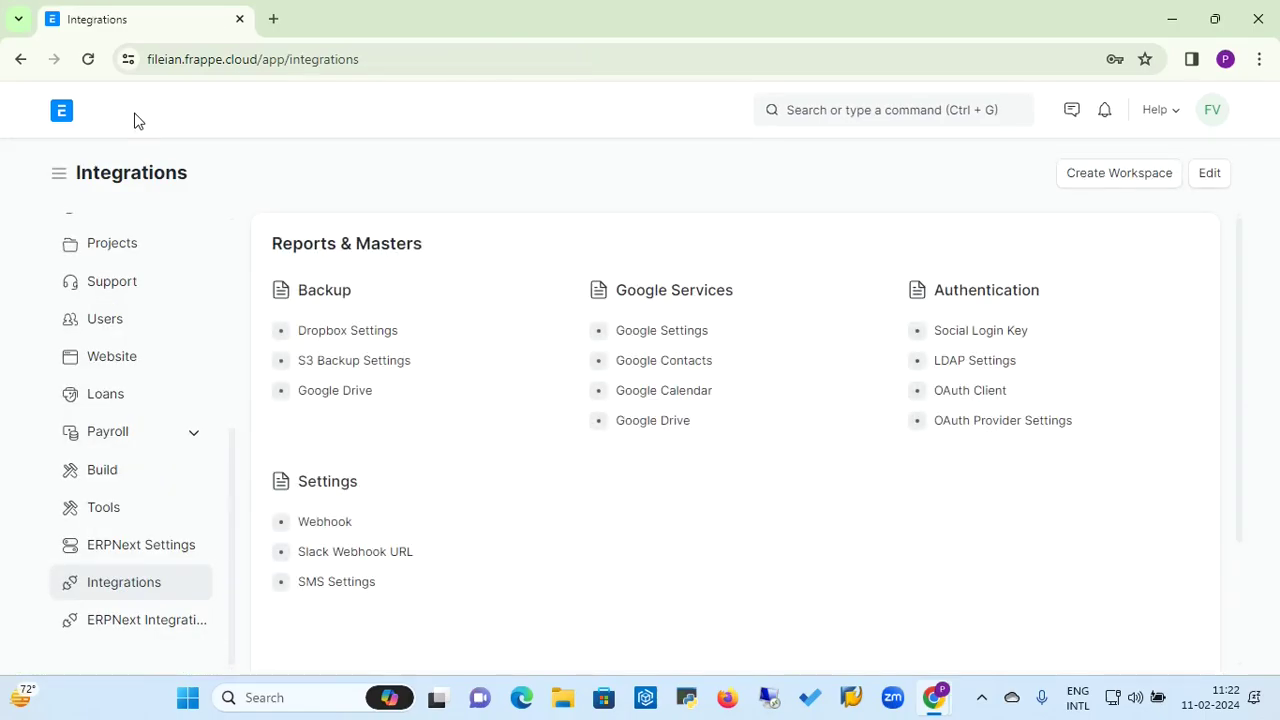